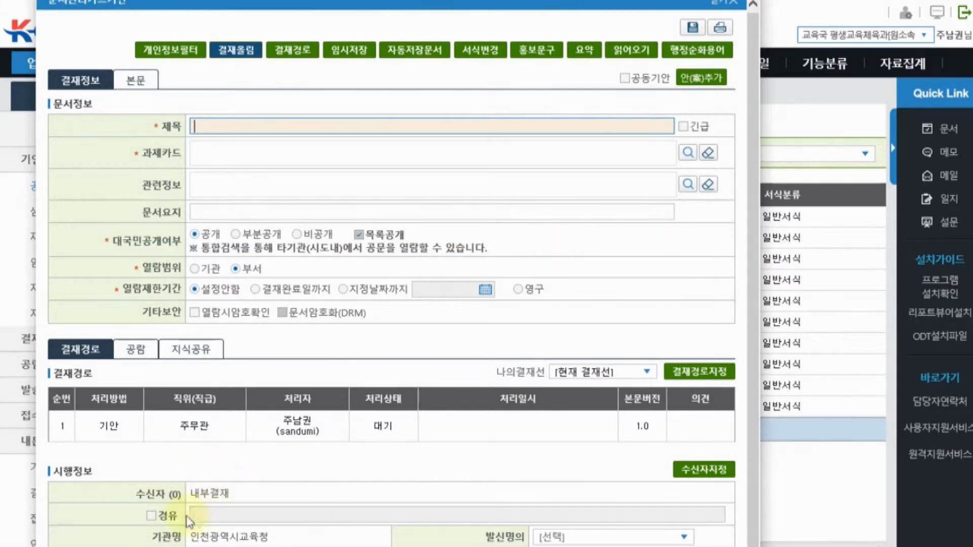
# Step: Open the recipient designation window for the draft, and switch to the grant spreadsheet and append "조사" to its title
pyautogui.click(694, 477)
pyautogui.hotkey('alt', 'Tab')
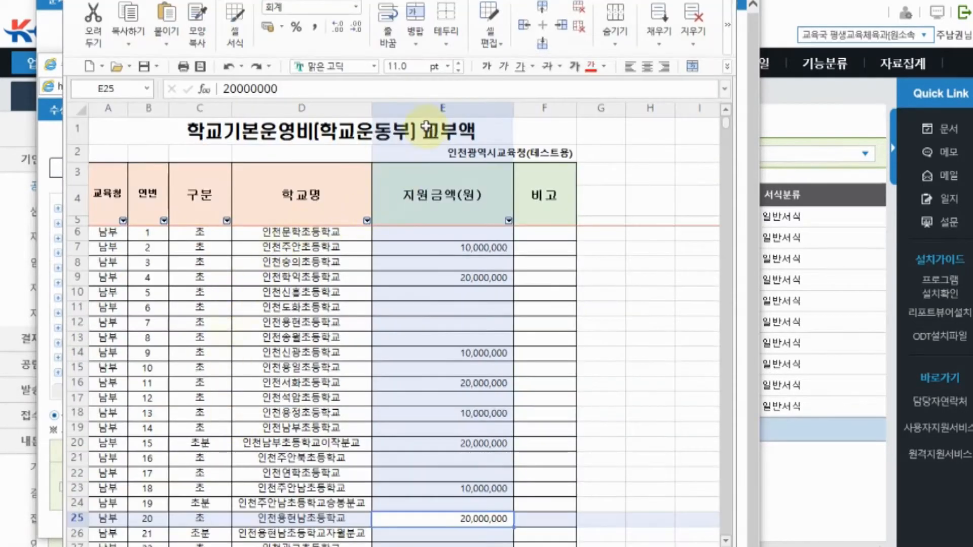
pyautogui.doubleClick(479, 134)
pyautogui.write('조사')
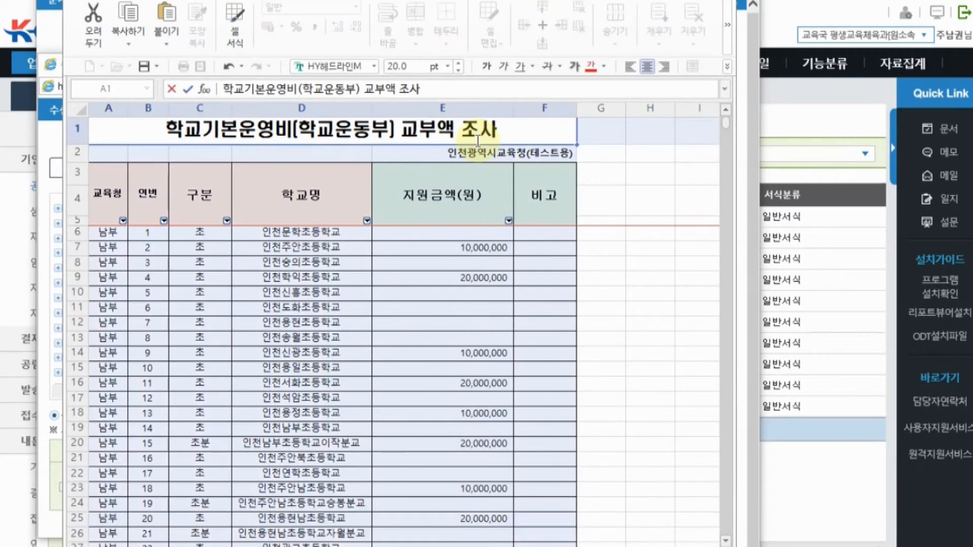
pyautogui.press('Return')
pyautogui.click(477, 139)
# Step: Examine which schools in the 남부, 북부, 동부 and 서부 districts have a support amount in the spreadsheet
pyautogui.click(417, 279)
pyautogui.scroll(-10, 406, 300)
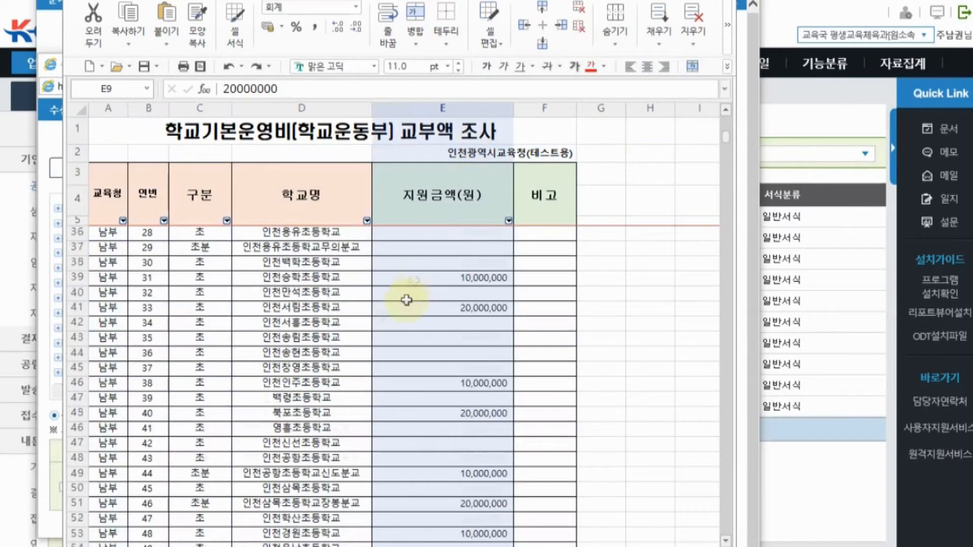
pyautogui.click(424, 343)
pyautogui.scroll(-7, 424, 382)
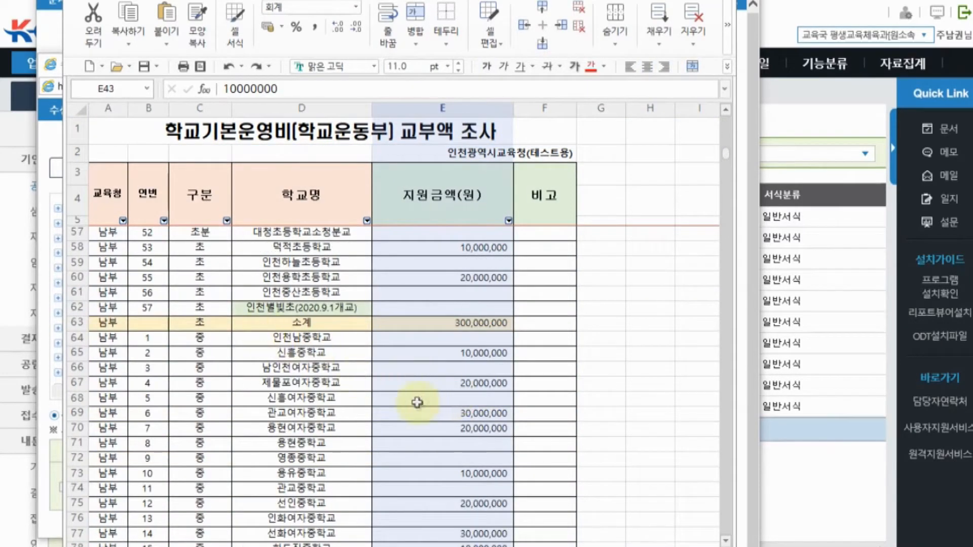
pyautogui.scroll(-19, 417, 402)
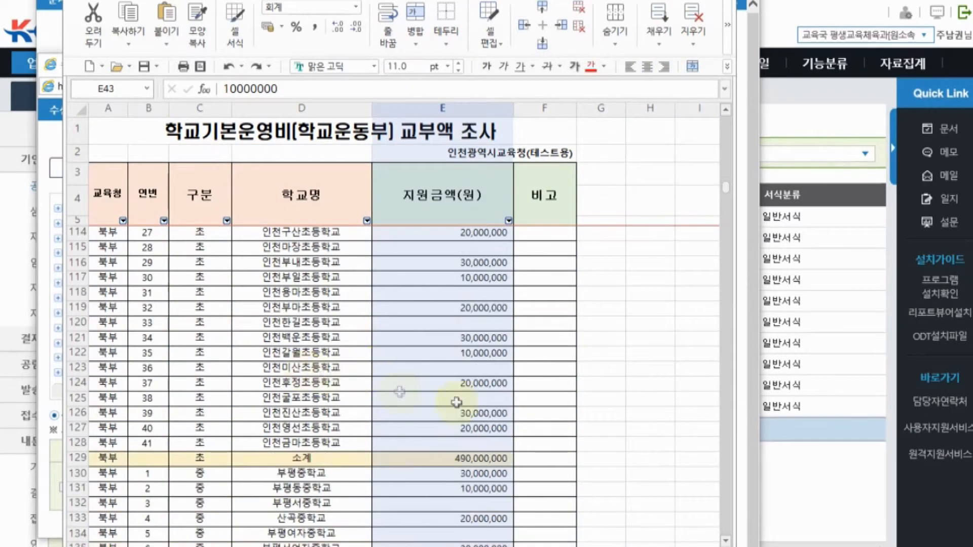
pyautogui.scroll(-13, 345, 393)
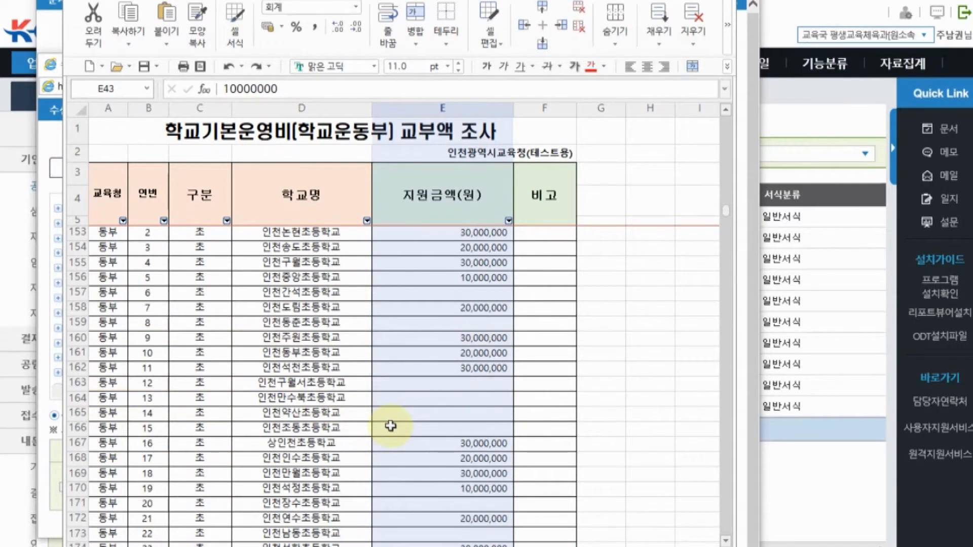
pyautogui.scroll(-9, 387, 426)
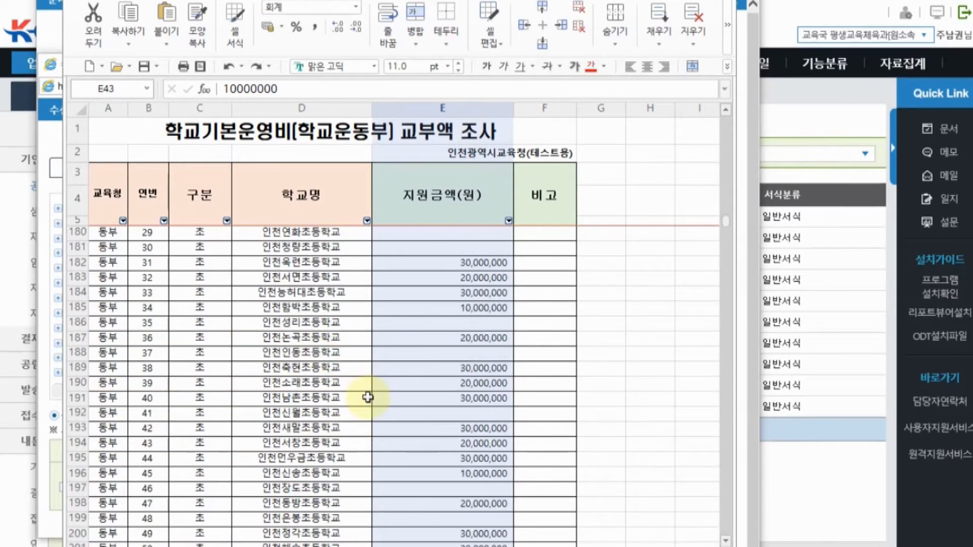
pyautogui.scroll(-15, 354, 393)
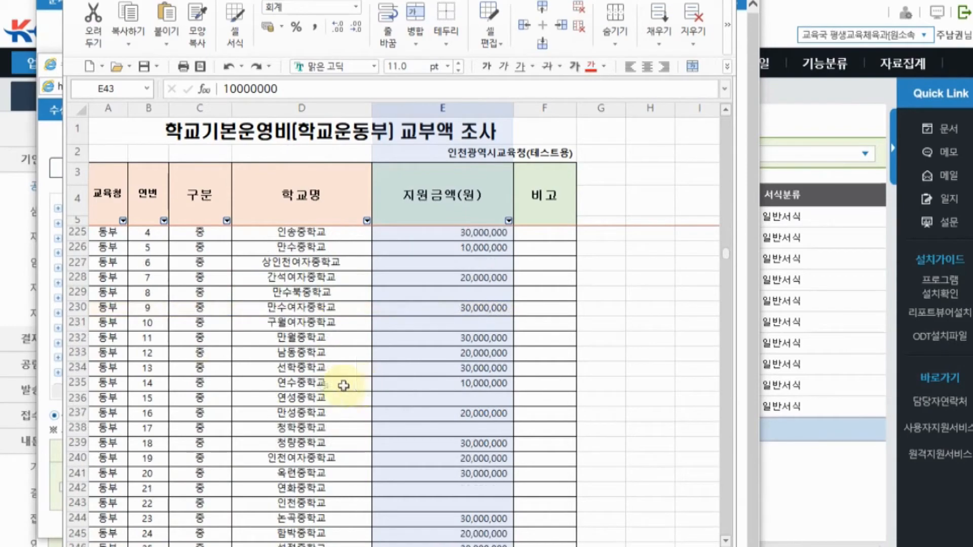
pyautogui.scroll(-15, 291, 395)
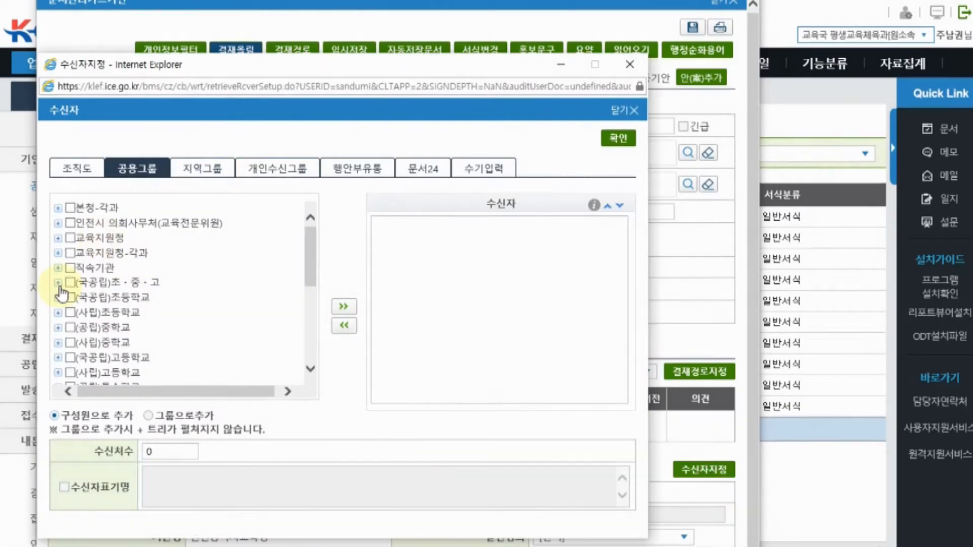
# Step: Look at the (국공립)초·중·고 public group in the recipient window, and move the window aside
pyautogui.click(58, 283)
pyautogui.click(70, 283)
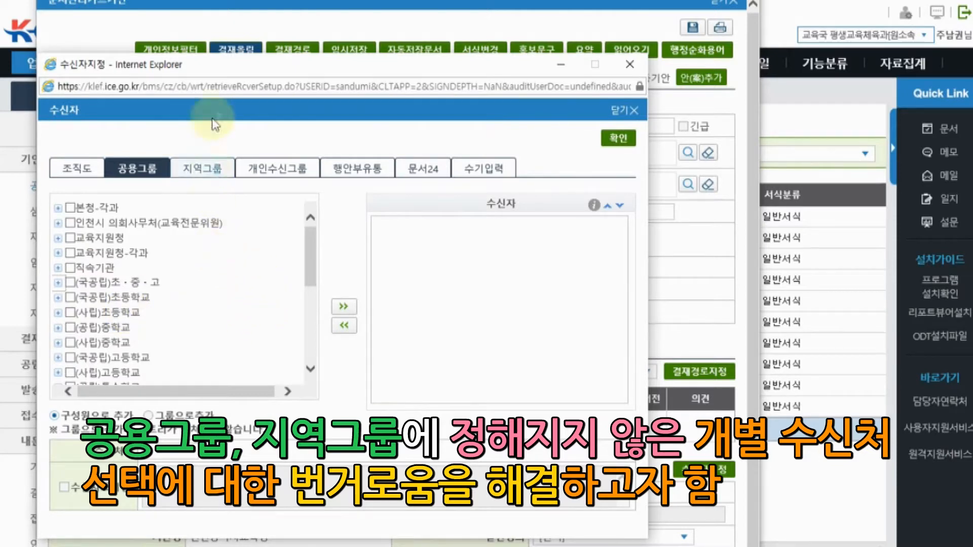
pyautogui.moveTo(236, 68); pyautogui.dragTo(406, 67)
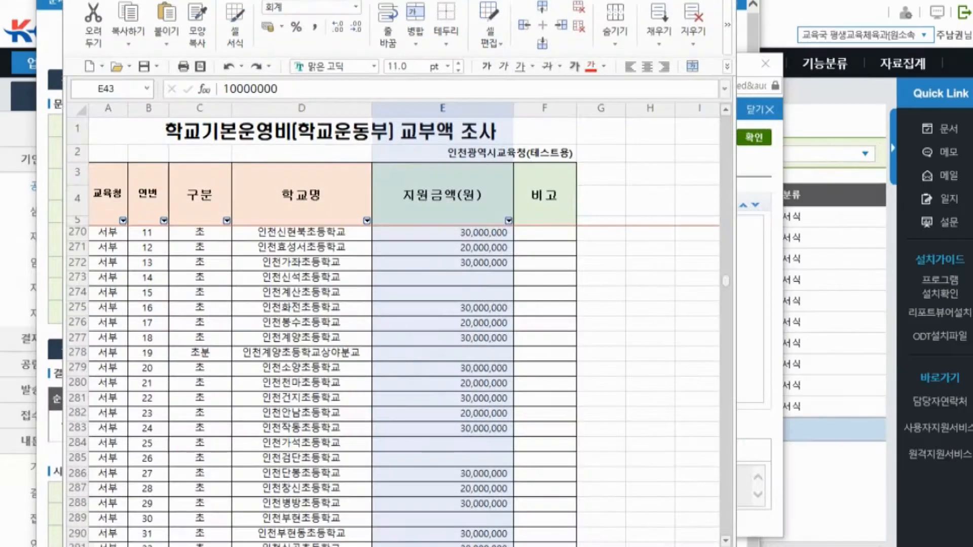
# Step: Review the remaining schools in the spreadsheet, from the 서부 elementary schools down through the middle and high schools
pyautogui.scroll(-7, 304, 357)
pyautogui.click(355, 398)
pyautogui.scroll(-16, 370, 407)
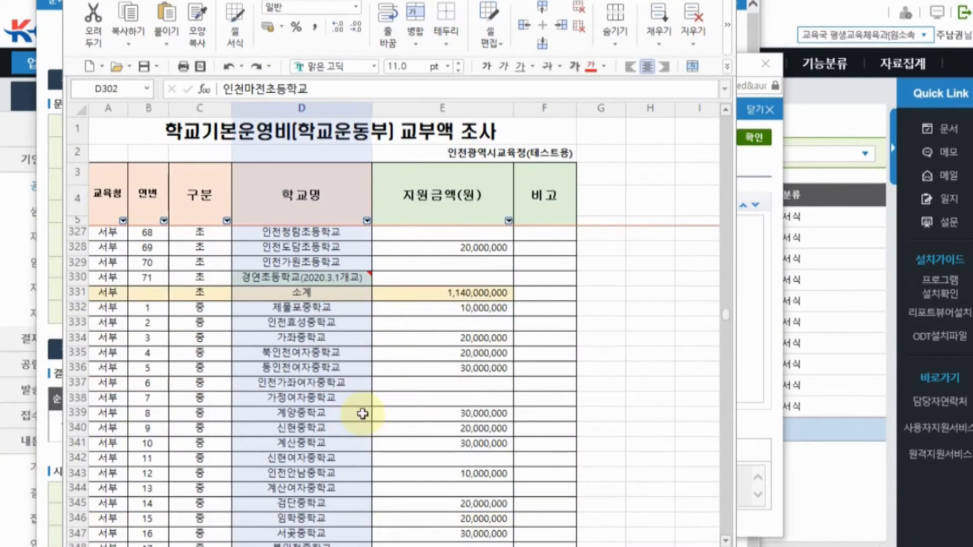
pyautogui.click(358, 406)
pyautogui.scroll(-20, 349, 404)
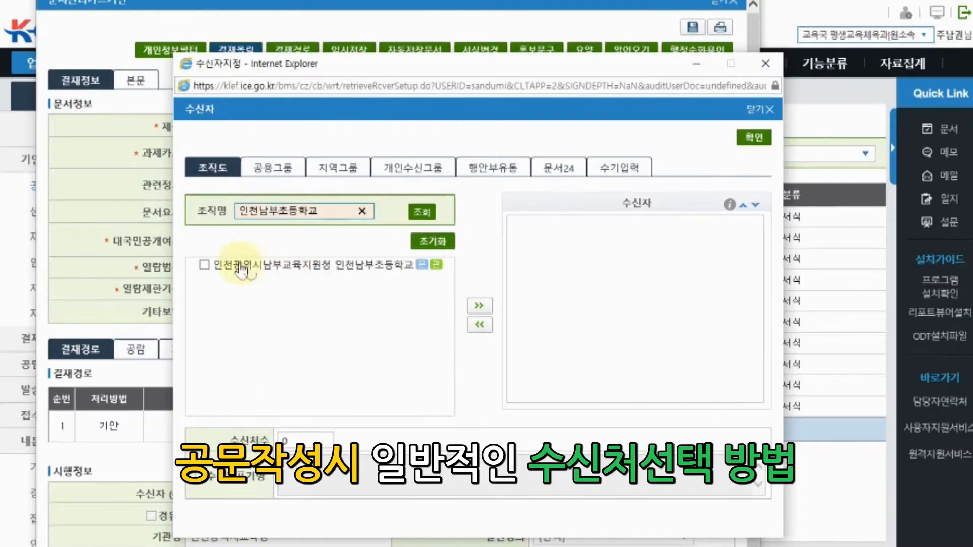
# Step: Add 인천남부초등학교 from the organization chart and selected schools such as 화도진중학교 from the (공립)중학교 public group as recipients
pyautogui.click(204, 264)
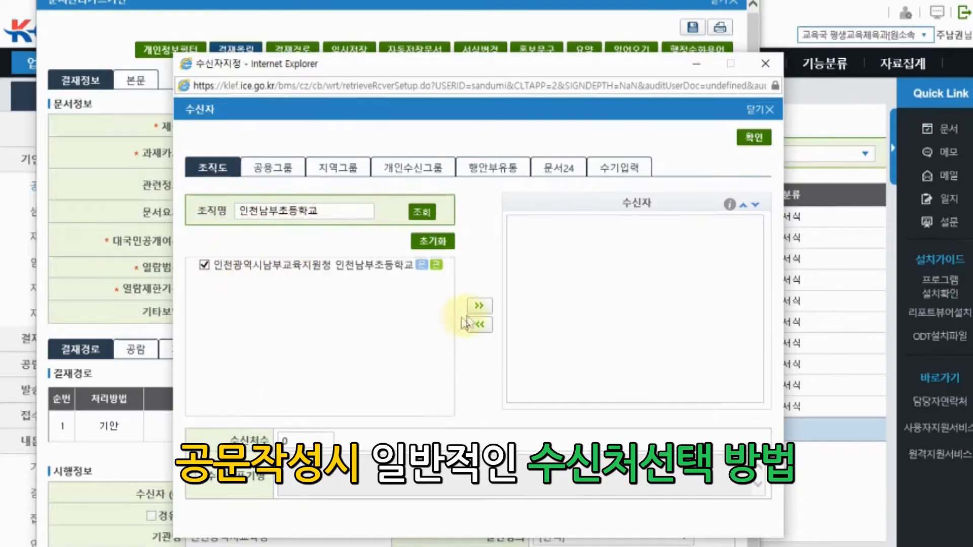
pyautogui.click(479, 306)
pyautogui.click(274, 168)
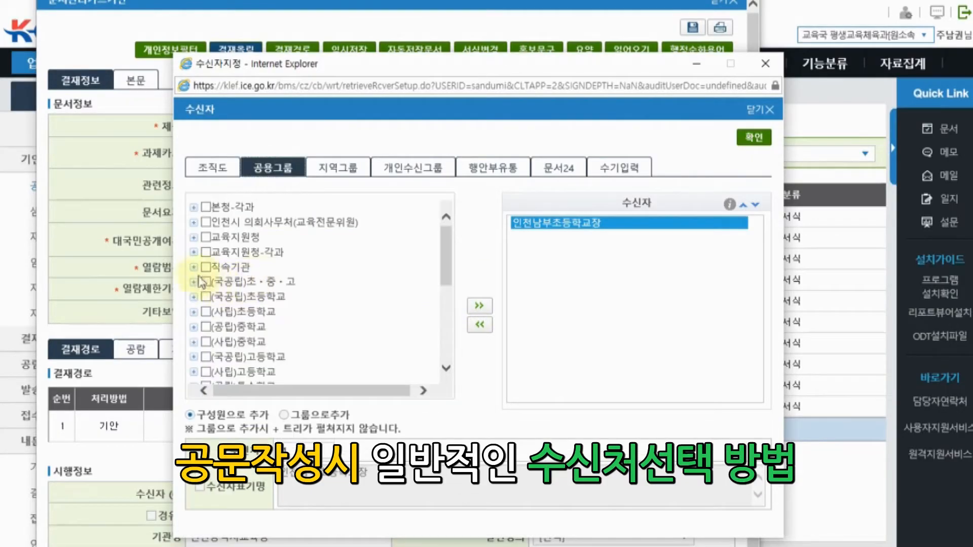
pyautogui.click(194, 326)
pyautogui.scroll(-5, 222, 312)
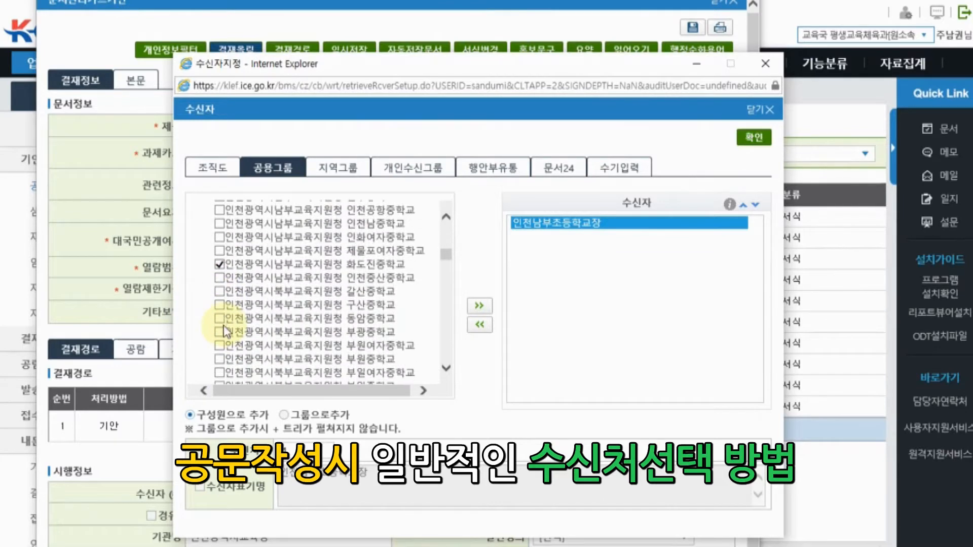
pyautogui.click(479, 306)
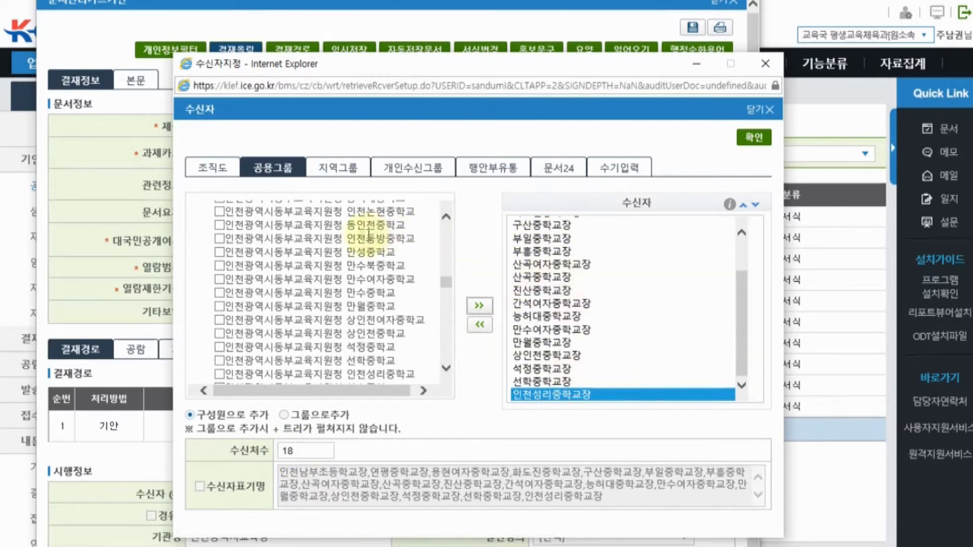
# Step: Compare the added recipients with the schools in the spreadsheet and the (공립)중학교 group, and close the recipient window without confirming
pyautogui.click(283, 450)
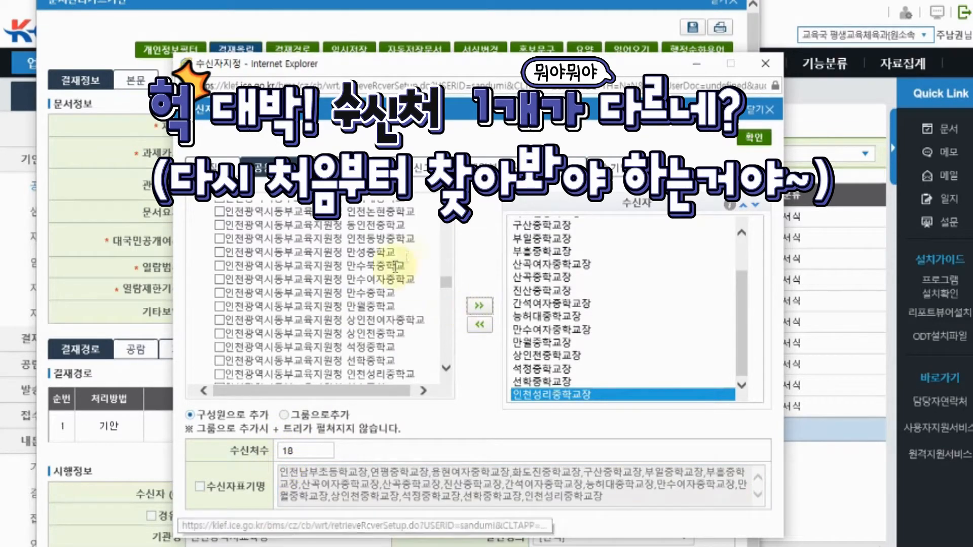
pyautogui.moveTo(742, 284); pyautogui.dragTo(740, 248)
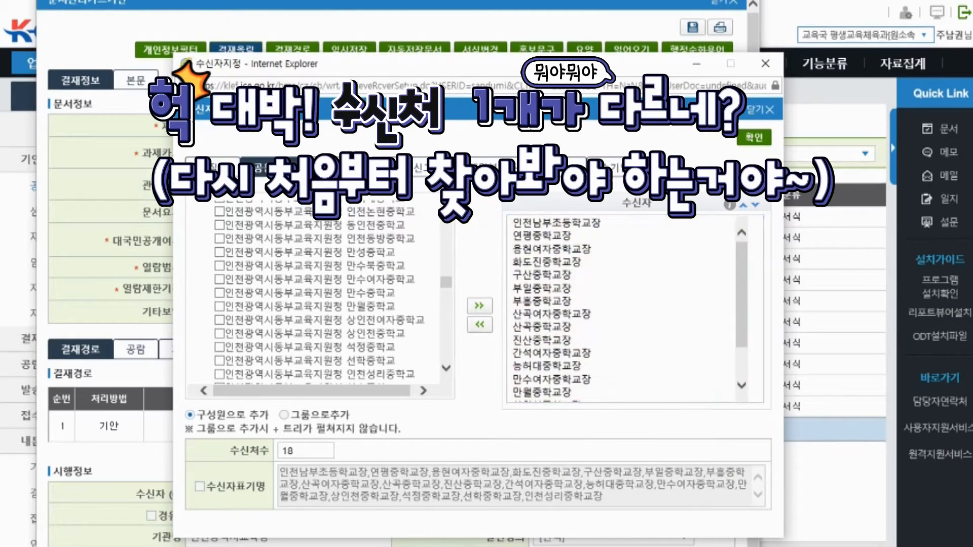
pyautogui.hotkey('alt', 'Tab')
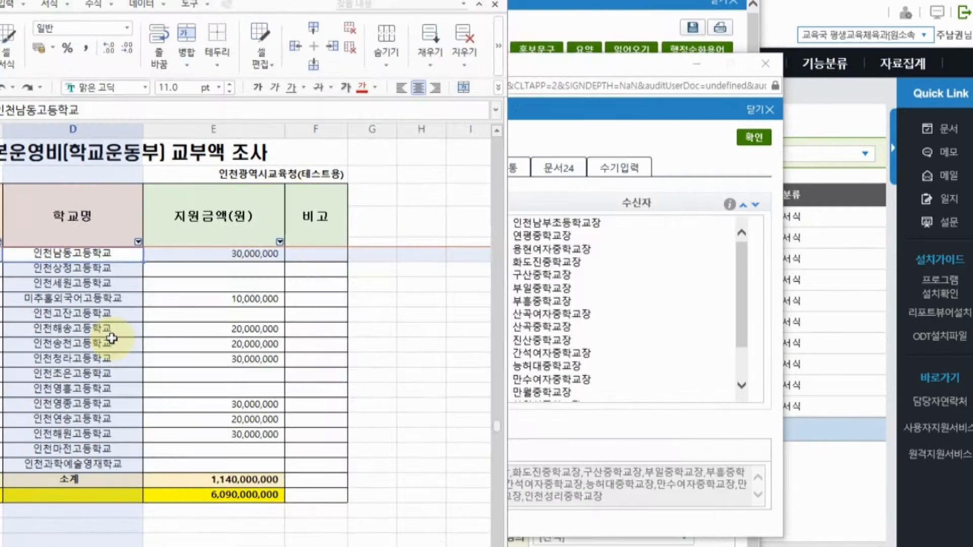
pyautogui.click(112, 340)
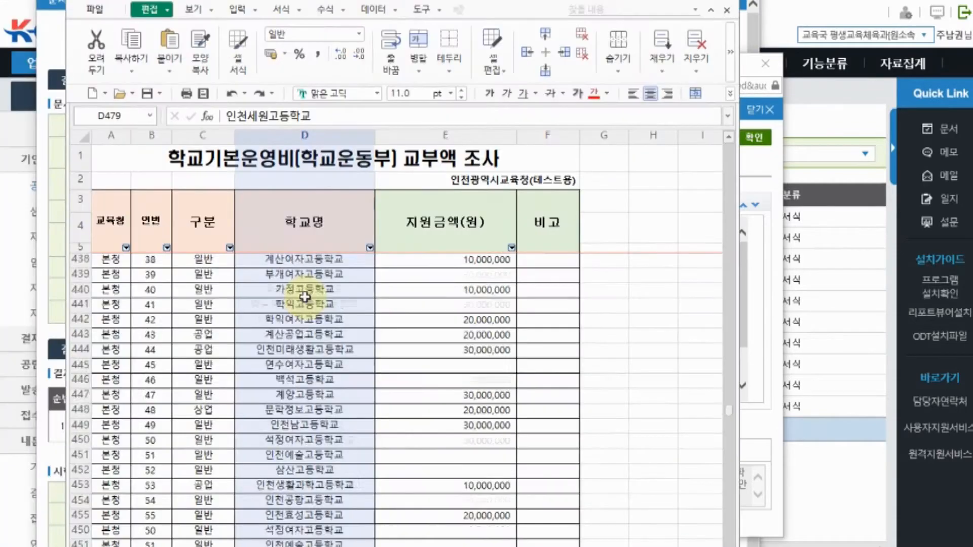
pyautogui.scroll(15, 304, 296)
pyautogui.scroll(10, 305, 297)
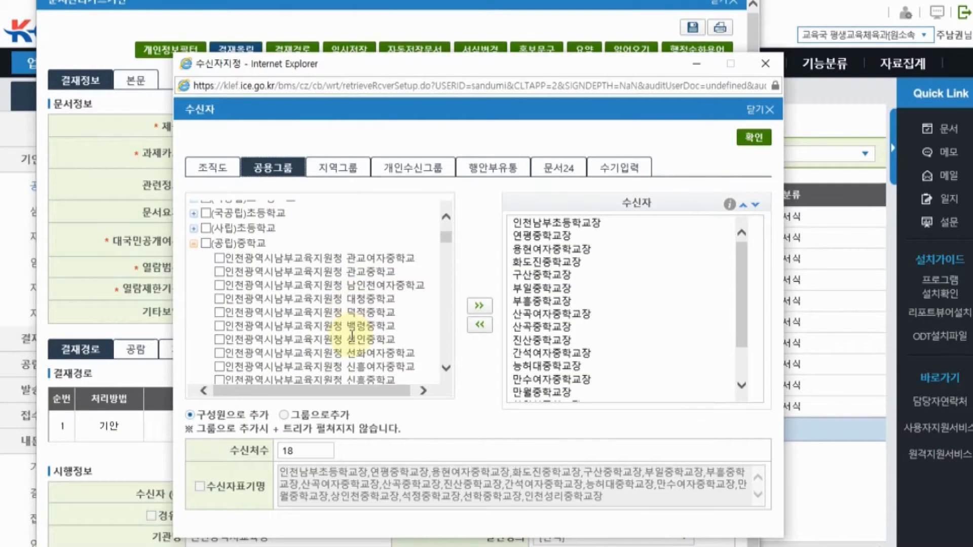
pyautogui.scroll(-4, 352, 336)
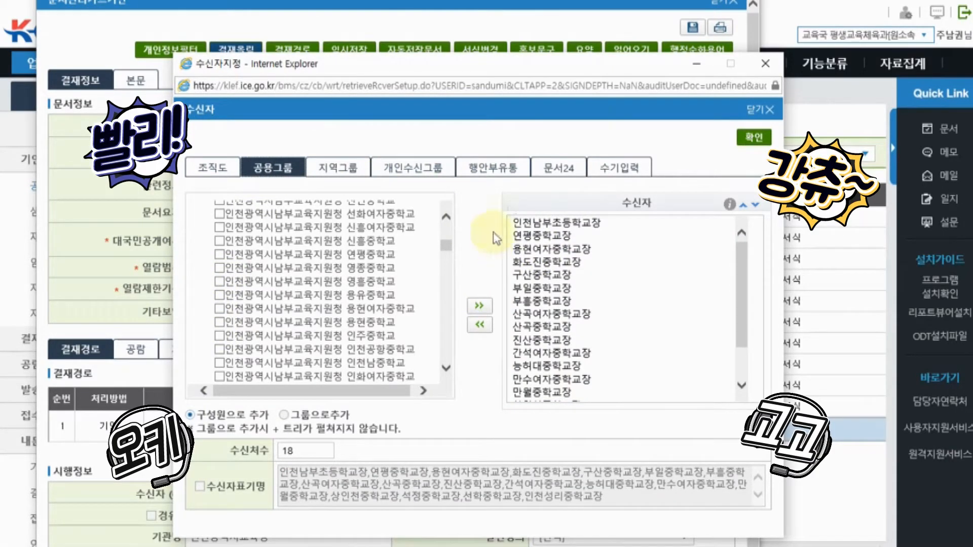
pyautogui.click(764, 64)
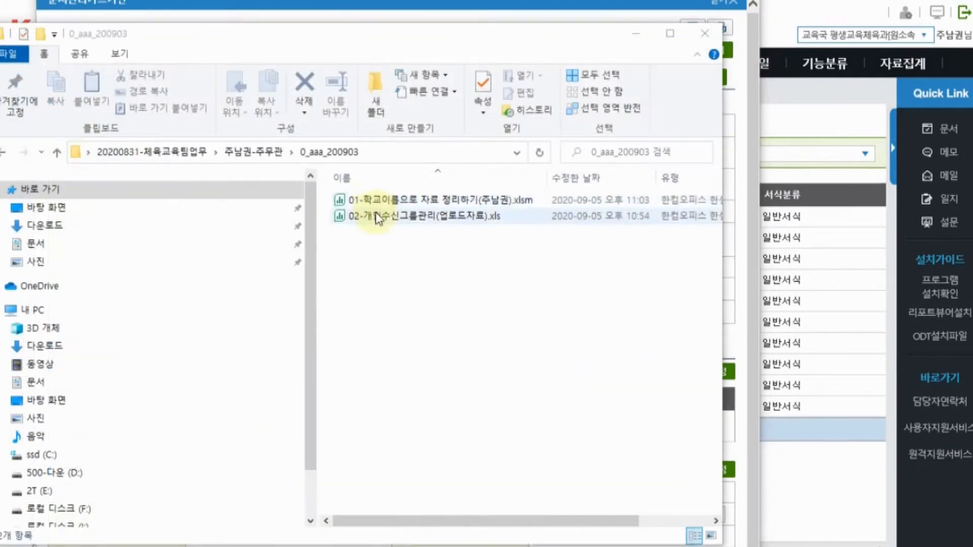
# Step: Open the "01-학교이름으로 자료 정리하기" macro workbook from the 0_aaa_200903 folder and select cells H3 to H26 of the 학교명 column
pyautogui.doubleClick(381, 204)
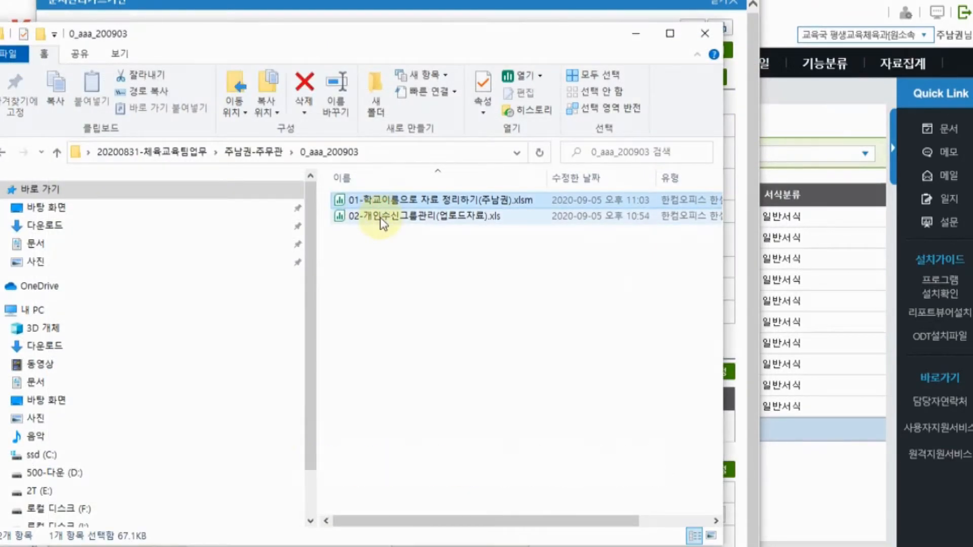
pyautogui.click(275, 372)
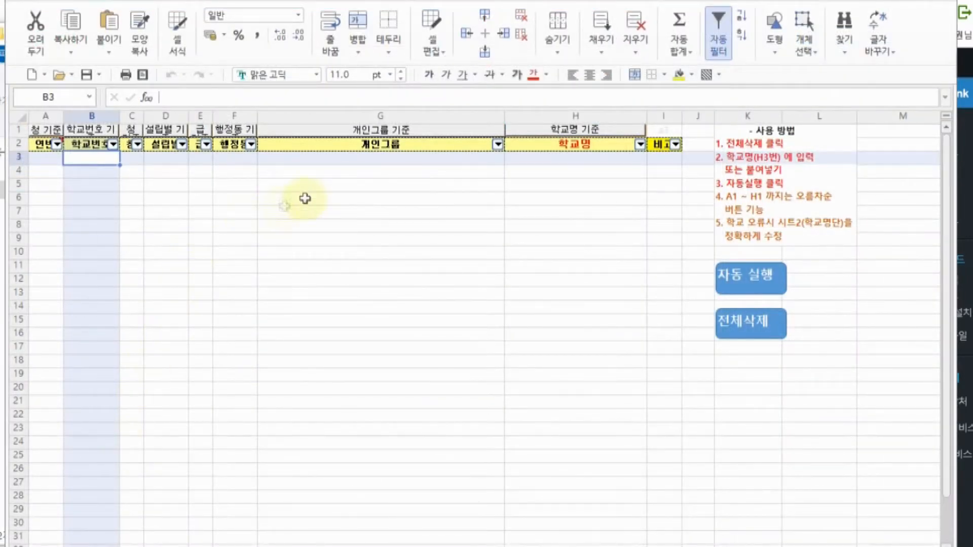
pyautogui.click(412, 159)
pyautogui.moveTo(573, 158); pyautogui.dragTo(576, 455)
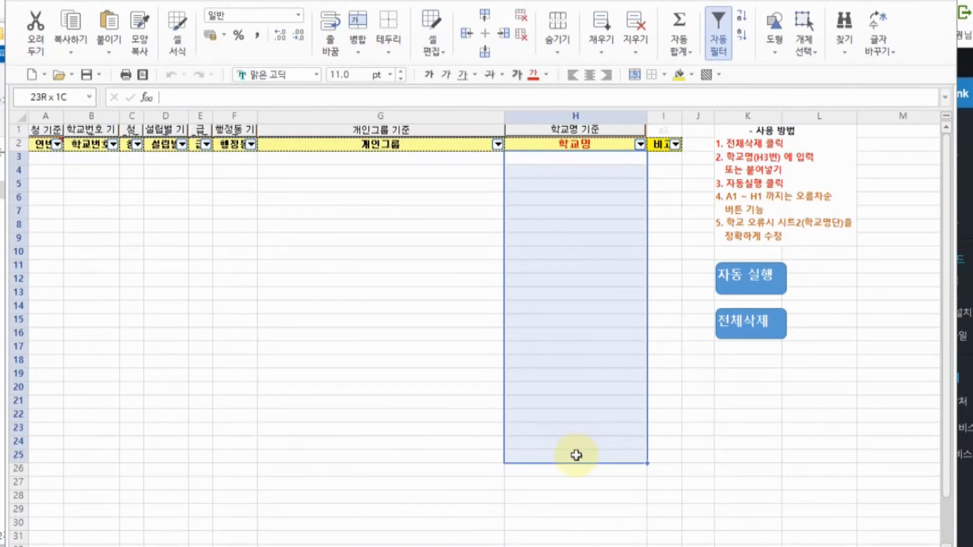
pyautogui.moveTo(561, 159); pyautogui.dragTo(573, 466)
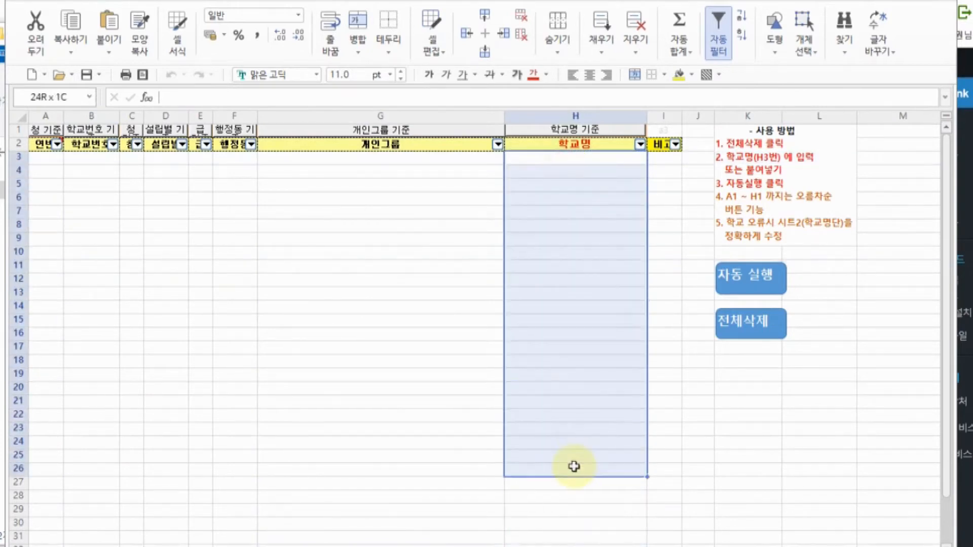
pyautogui.click(569, 267)
pyautogui.moveTo(562, 162); pyautogui.dragTo(572, 467)
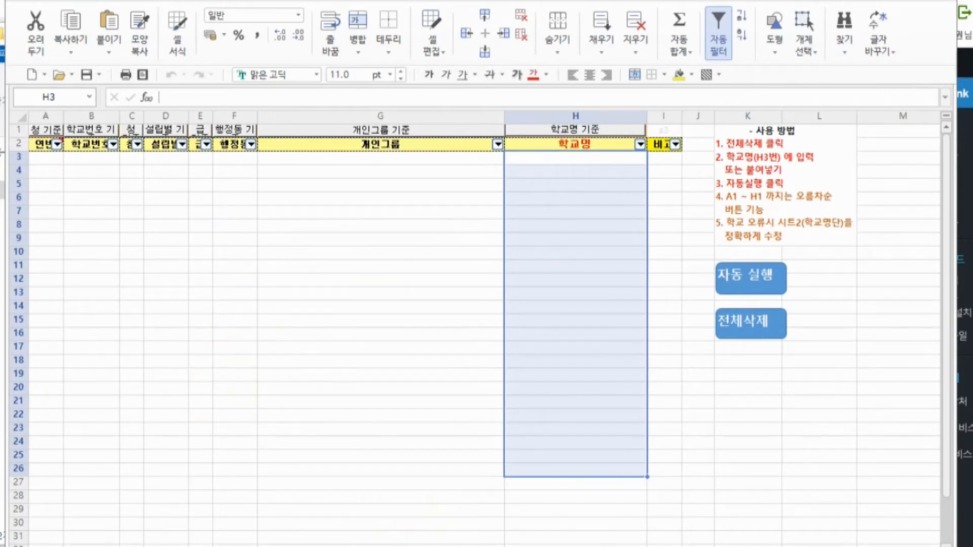
# Step: Examine the school list sheet with its school numbers, districts and 개인그룹 names, and return to the input sheet
pyautogui.click(171, 546)
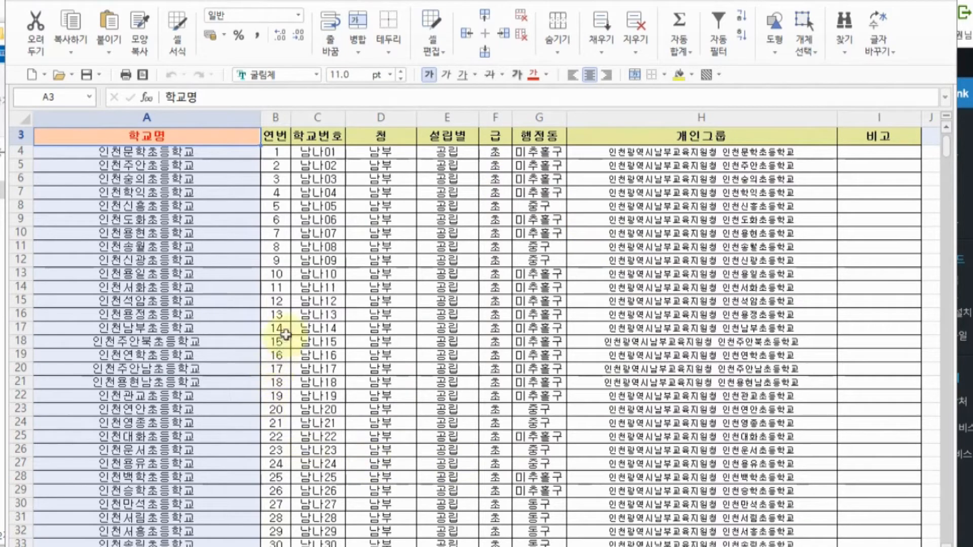
pyautogui.click(152, 180)
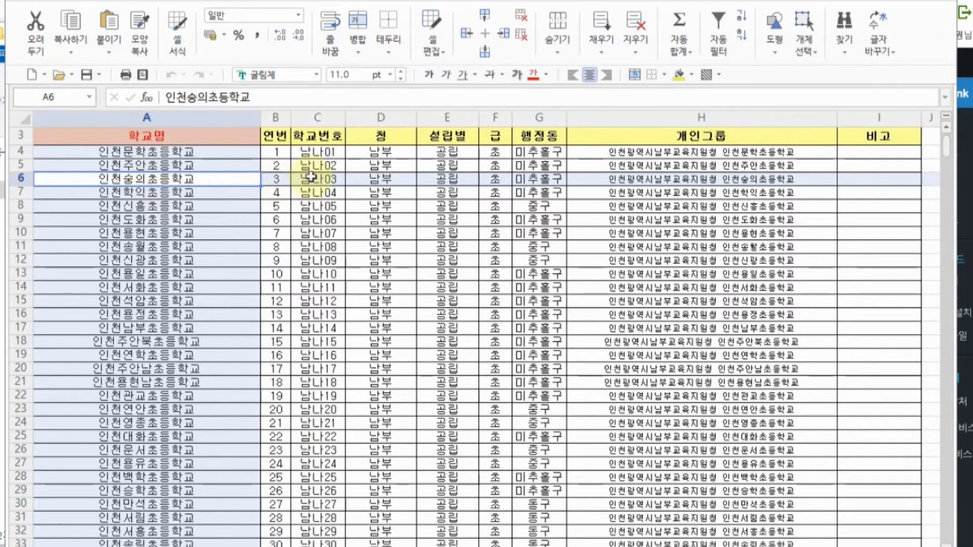
pyautogui.click(126, 546)
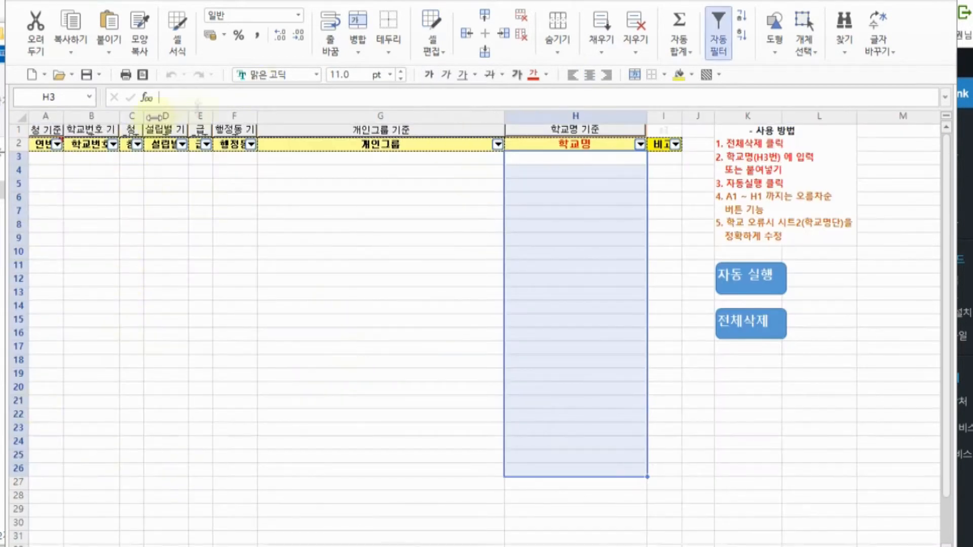
pyautogui.click(324, 169)
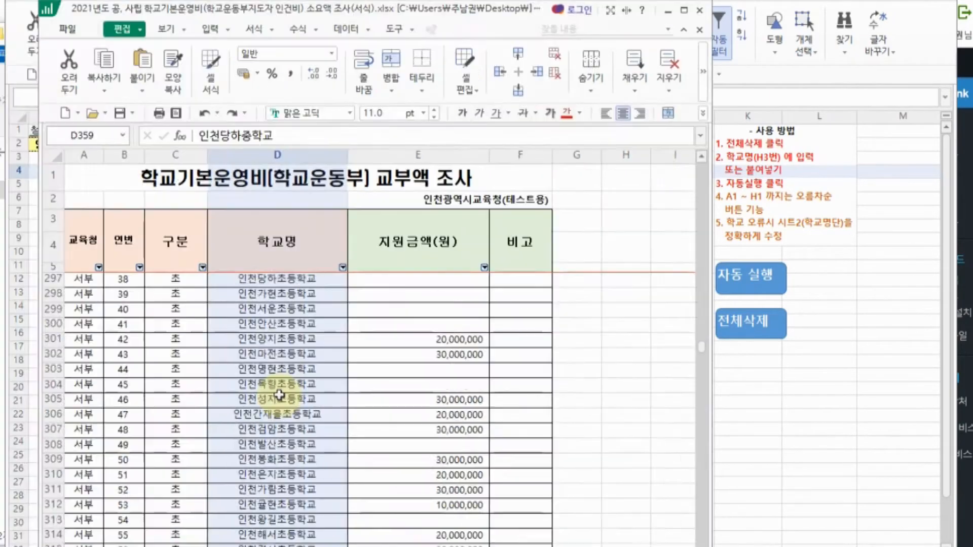
# Step: Copy the extracted list of recipient school names in A1:A273, starting with 인천주안초등학교
pyautogui.scroll(20, 280, 394)
pyautogui.scroll(20, 284, 394)
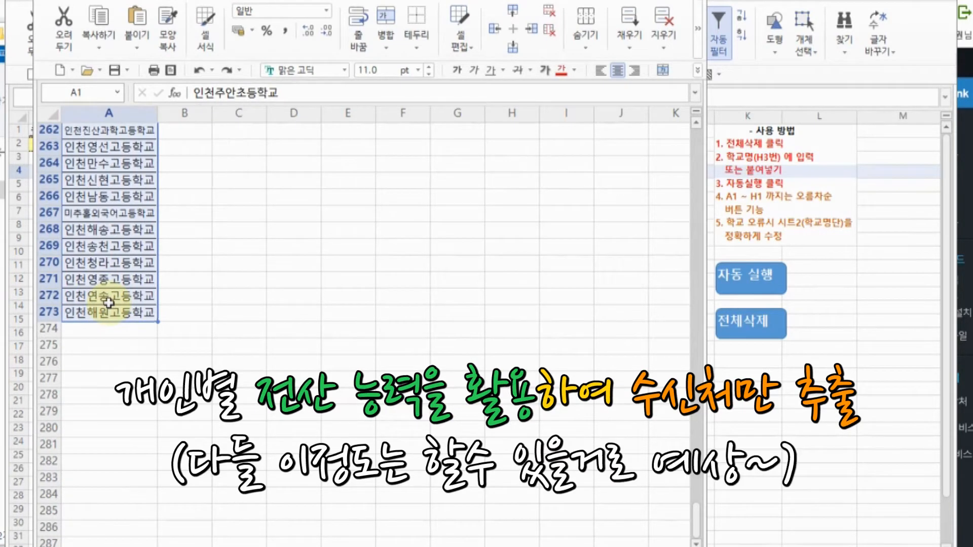
pyautogui.hotkey('ctrl', 'Home')
pyautogui.hotkey('ctrl', 'shift', 'Down')
pyautogui.hotkey('ctrl', 'c')
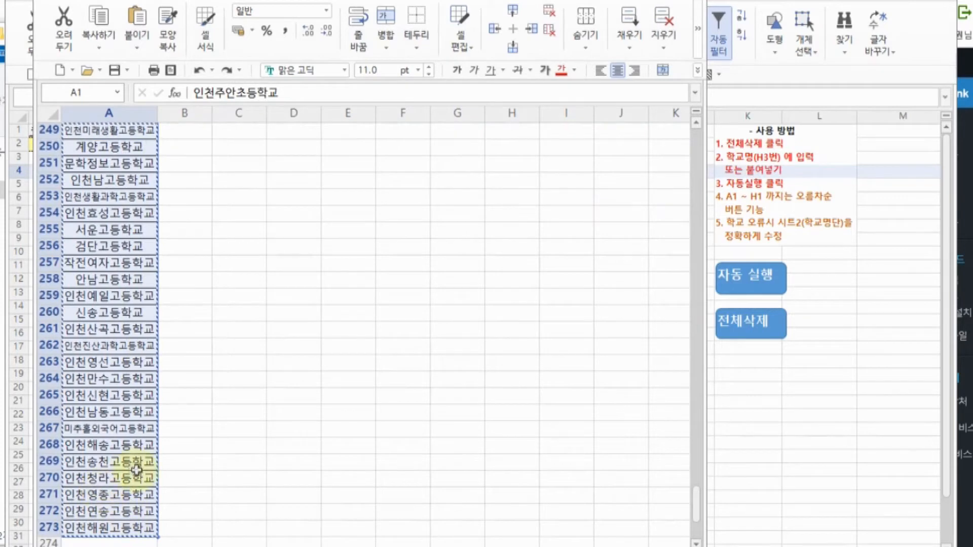
# Step: Paste the copied school names into the 학교명 column from H3 and run 자동 실행 to fill in the school details
pyautogui.click(754, 402)
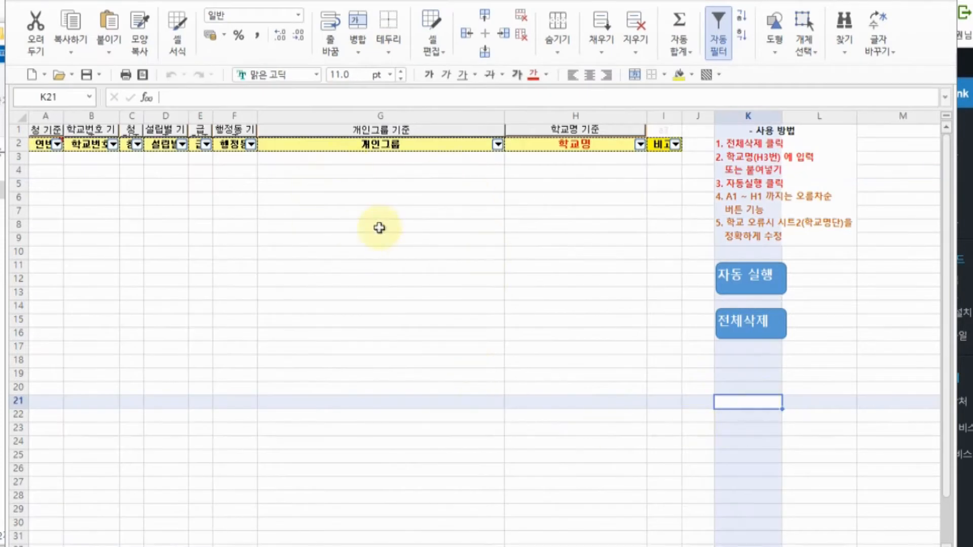
pyautogui.click(553, 156)
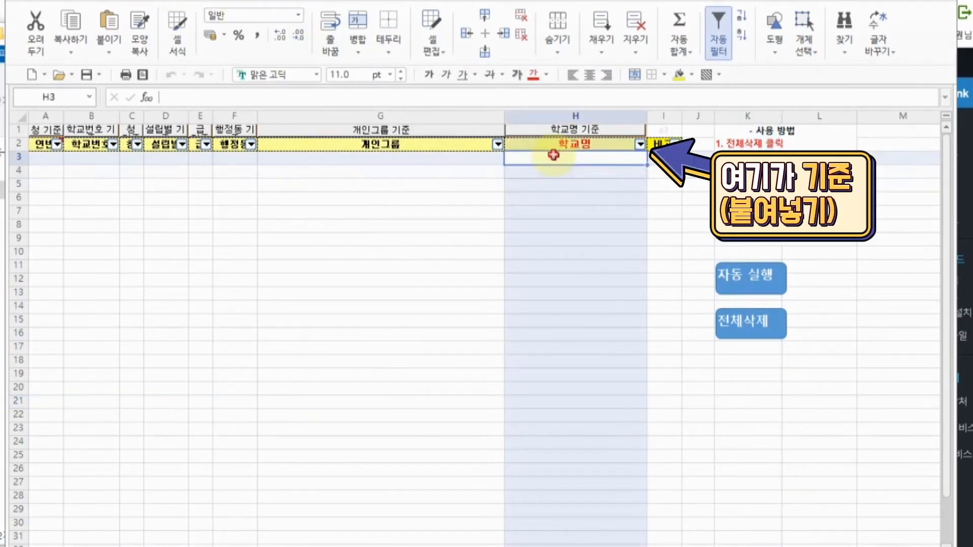
pyautogui.hotkey('ctrl', 'v')
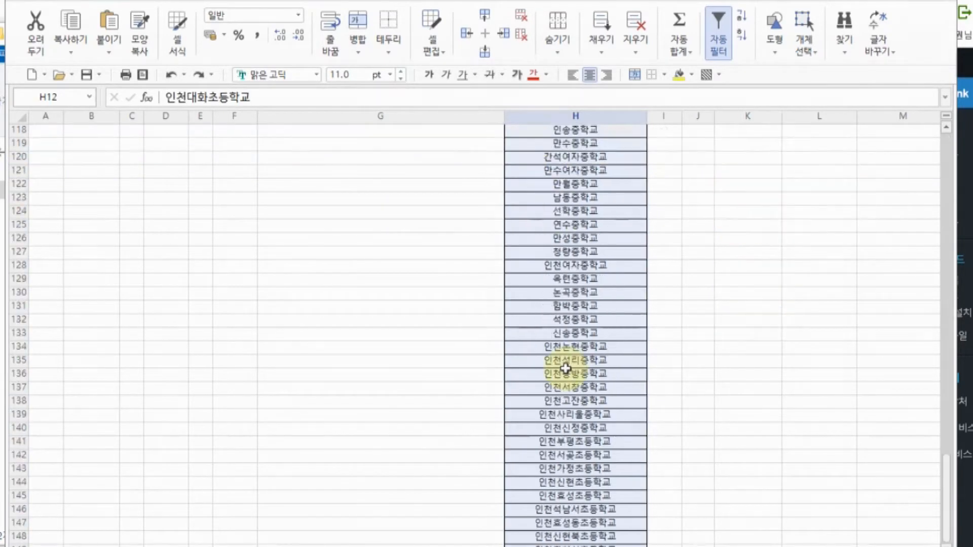
pyautogui.scroll(-20, 566, 369)
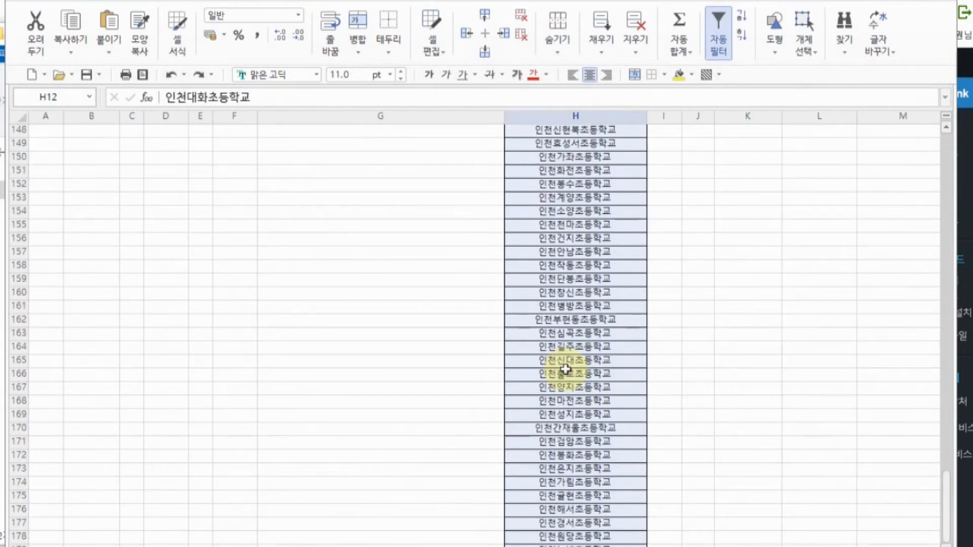
pyautogui.scroll(19, 533, 379)
pyautogui.scroll(20, 534, 379)
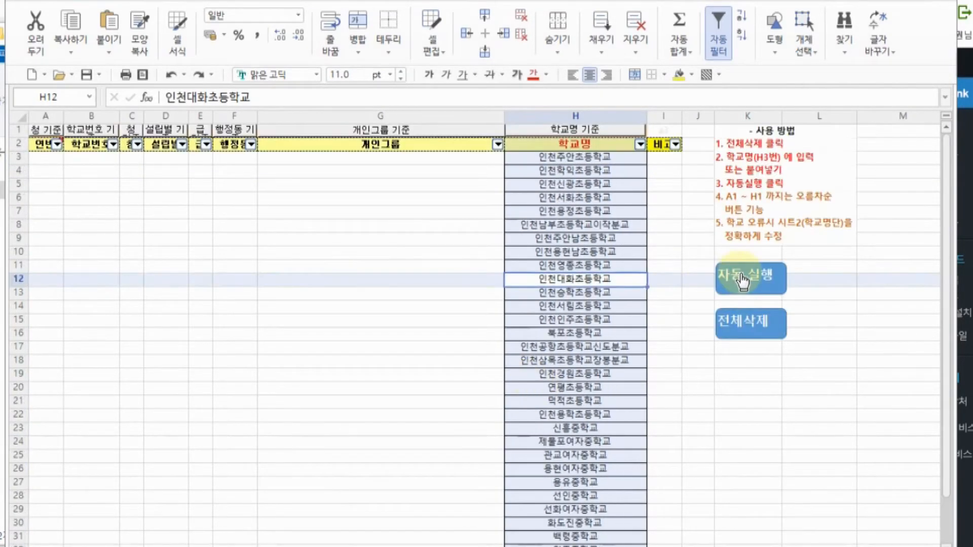
pyautogui.click(742, 280)
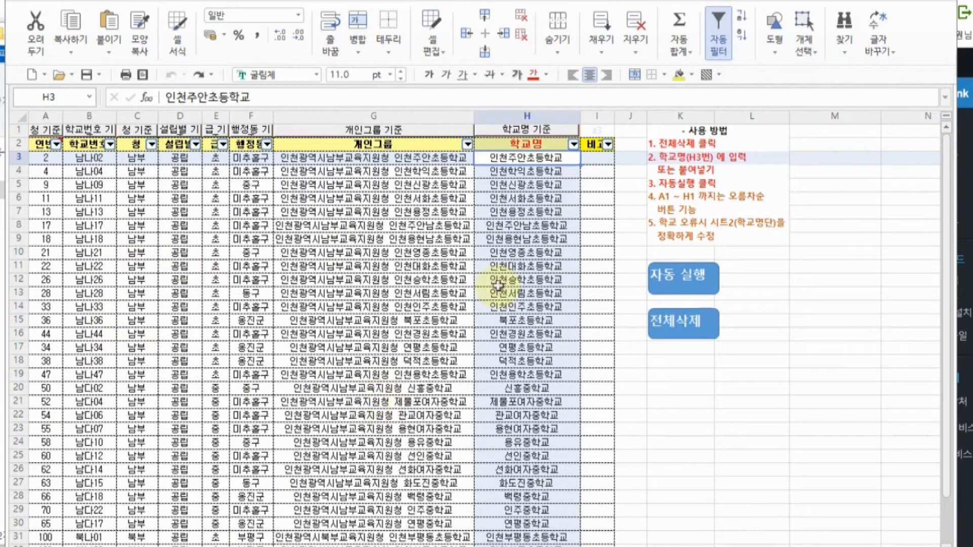
# Step: Shorten the school name in H8 to 주안남초등학교 by removing the 인천 prefix
pyautogui.doubleClick(525, 239)
pyautogui.click(530, 226)
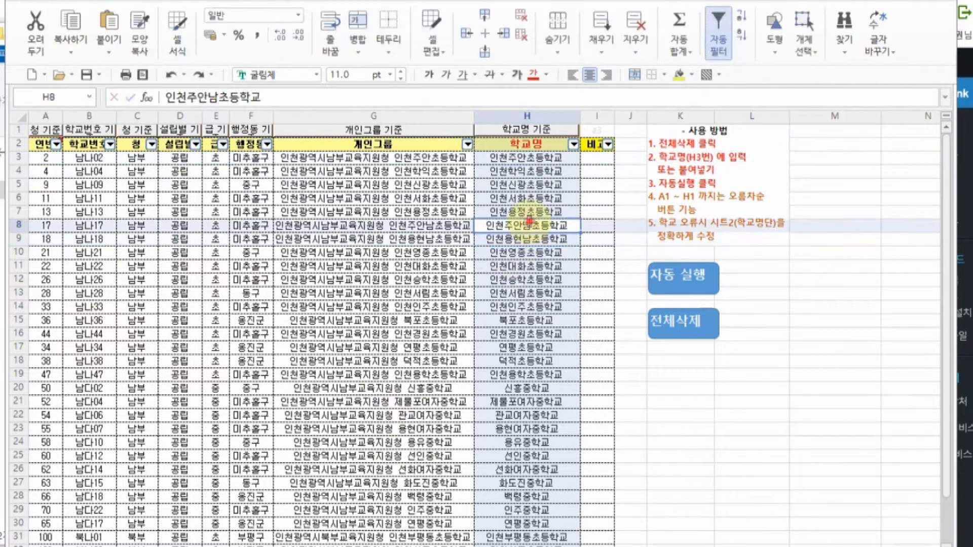
pyautogui.doubleClick(530, 226)
pyautogui.click(503, 226)
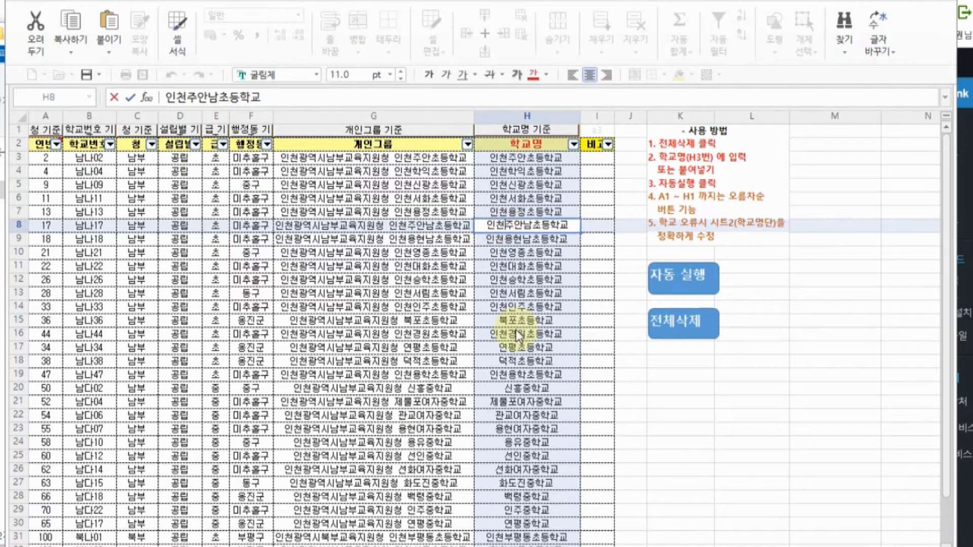
pyautogui.press('BackSpace')
pyautogui.press('BackSpace')
pyautogui.press('Return')
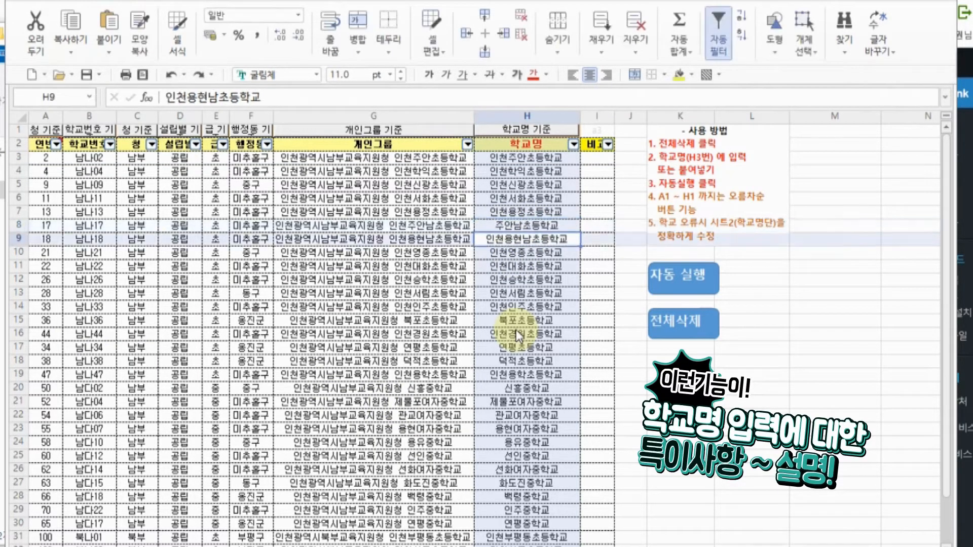
# Step: Shorten the school name in H10 to 인천영종초 and compare it with the altered name in H8
pyautogui.doubleClick(527, 252)
pyautogui.moveTo(536, 252); pyautogui.dragTo(577, 249)
pyautogui.press('BackSpace')
pyautogui.click(528, 226)
pyautogui.keyDown('ctrl'); pyautogui.click(532, 252); pyautogui.keyUp('ctrl')
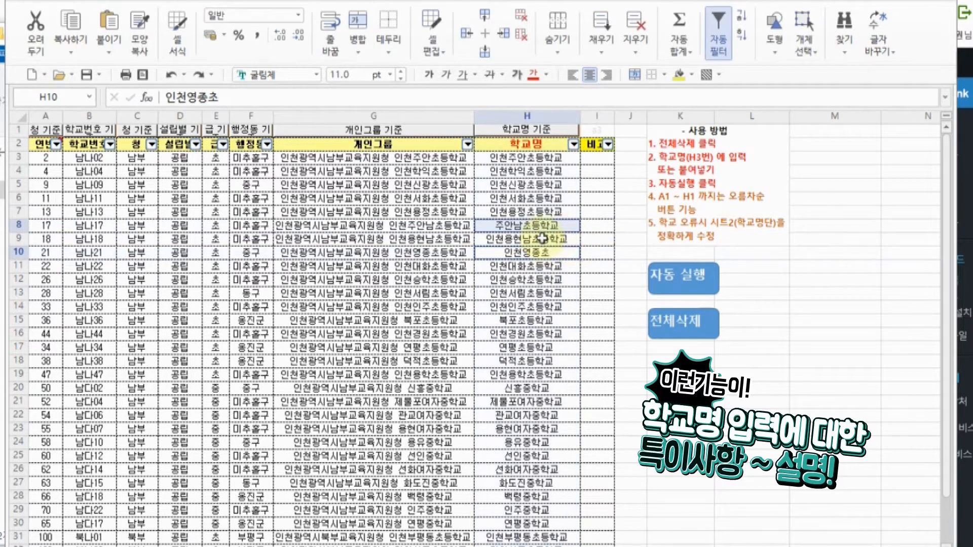
pyautogui.click(511, 243)
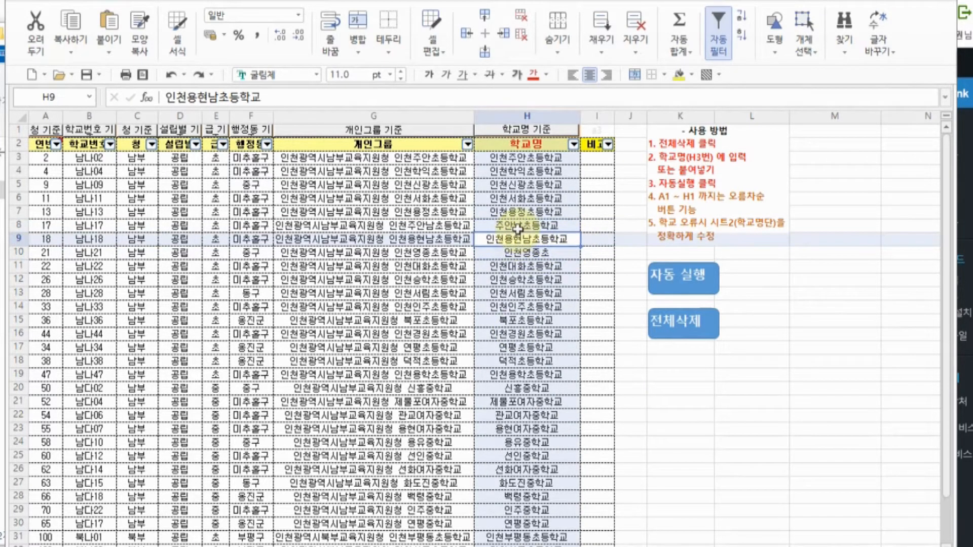
pyautogui.press('Up')
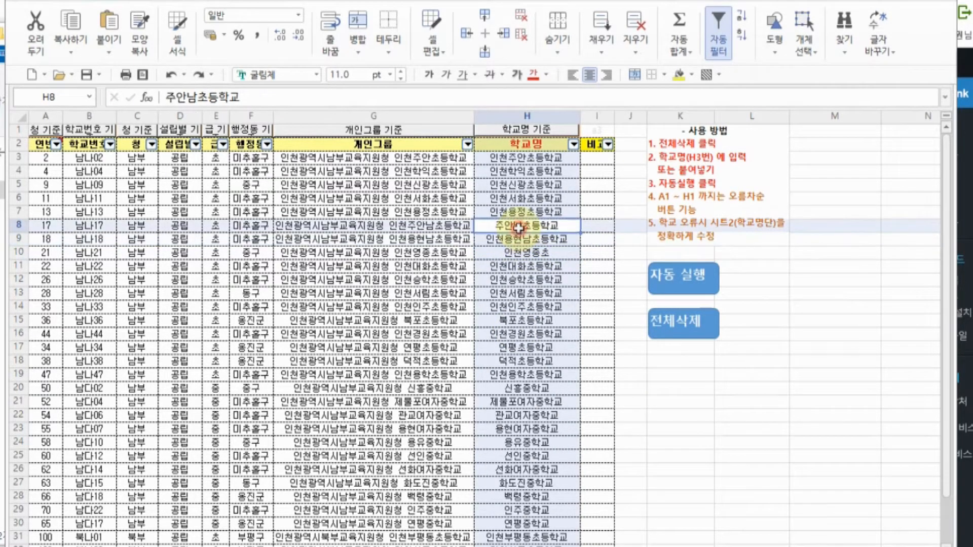
# Step: Run 자동 실행 with the two shortened school names and check the official names in the school list sheet
pyautogui.click(665, 284)
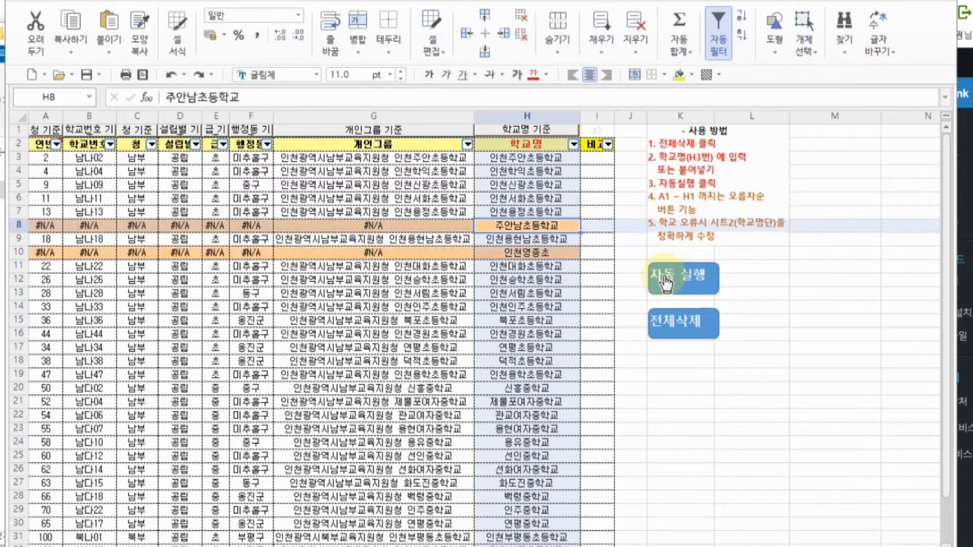
pyautogui.click(527, 255)
pyautogui.click(543, 225)
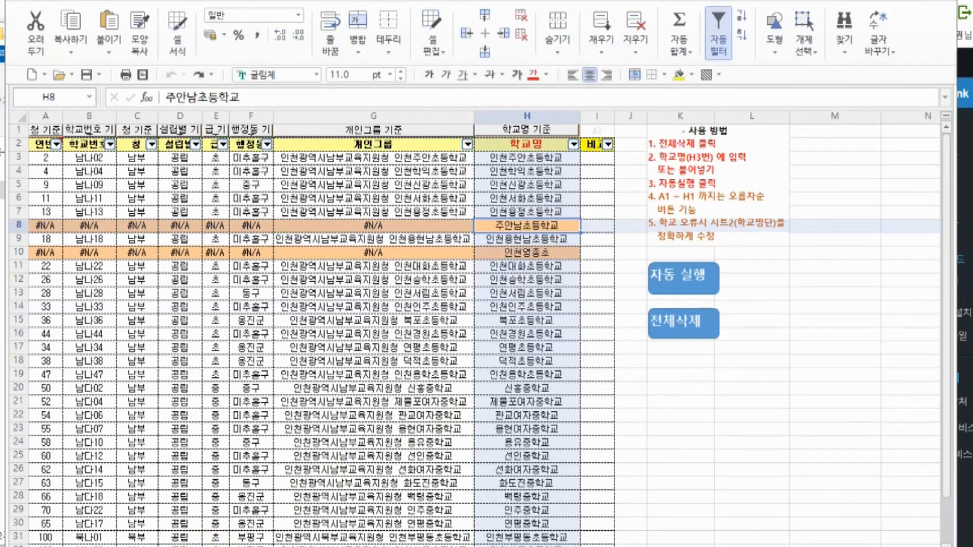
pyautogui.hotkey('ctrl', 'pagedown')
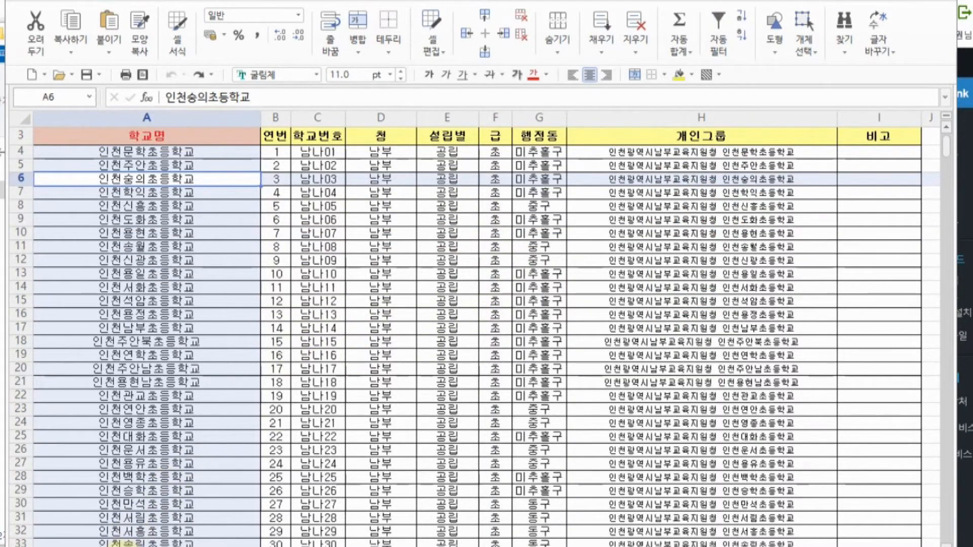
pyautogui.click(91, 546)
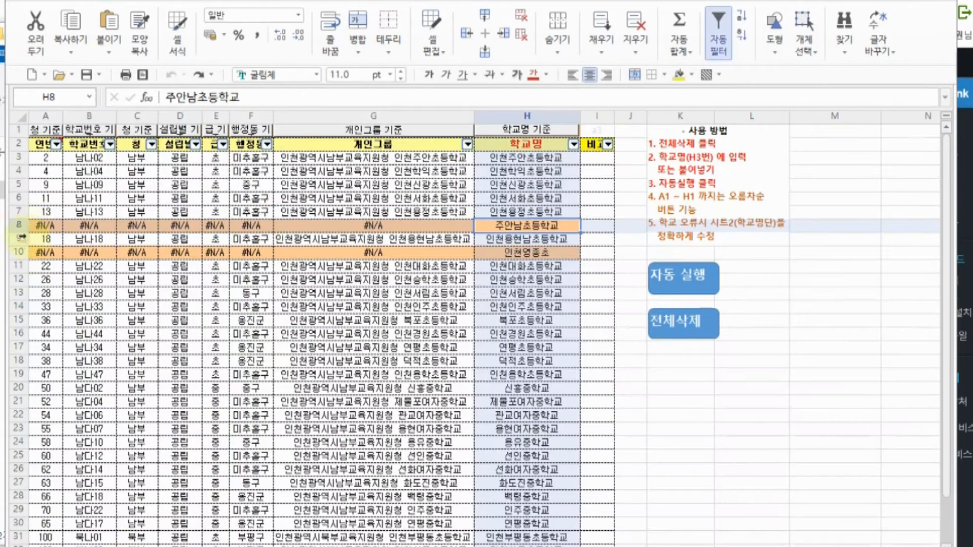
# Step: Correct H8 to 인천주안남초등학교 and H10 to 인천영종초등학교, and rerun 자동 실행
pyautogui.click(521, 267)
pyautogui.doubleClick(491, 227)
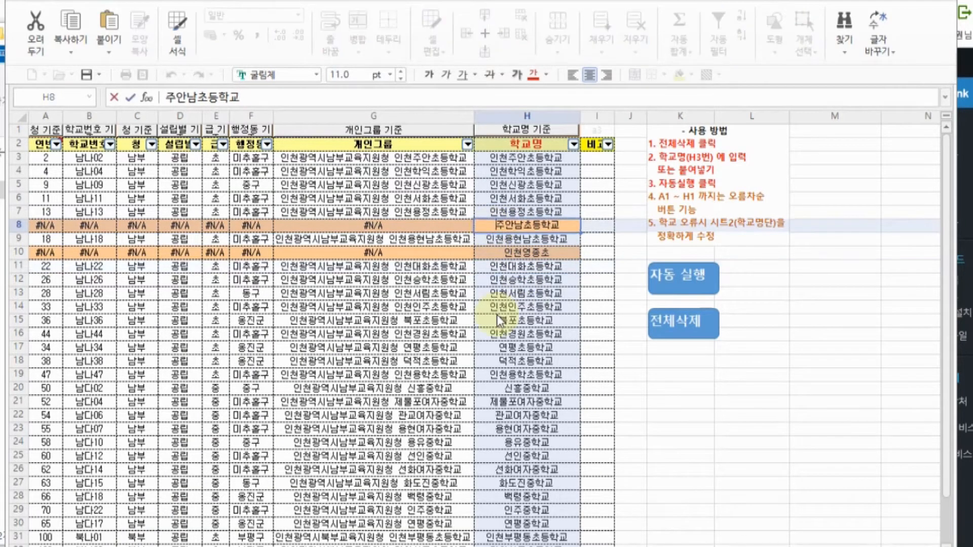
pyautogui.write('인천')
pyautogui.press('Return')
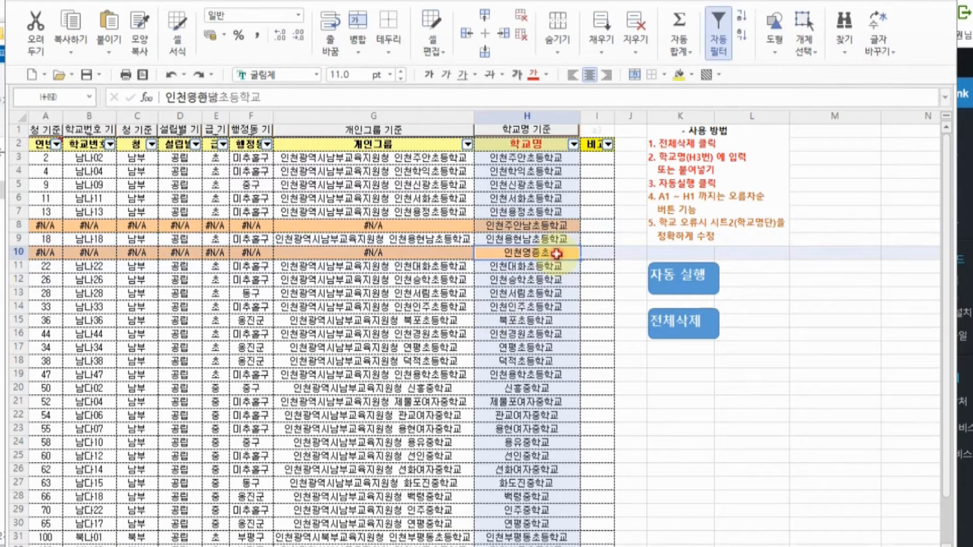
pyautogui.doubleClick(557, 252)
pyautogui.write('등학교')
pyautogui.press('Return')
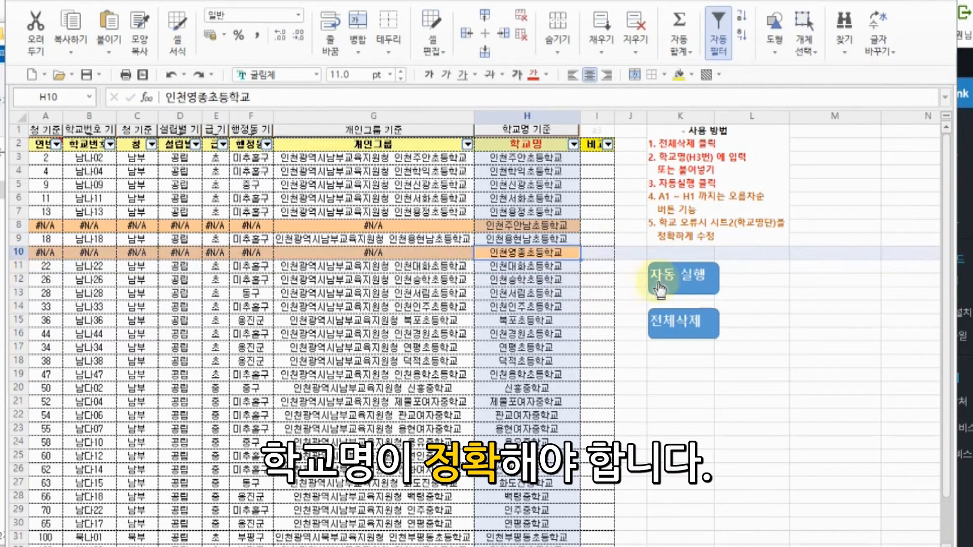
pyautogui.click(660, 284)
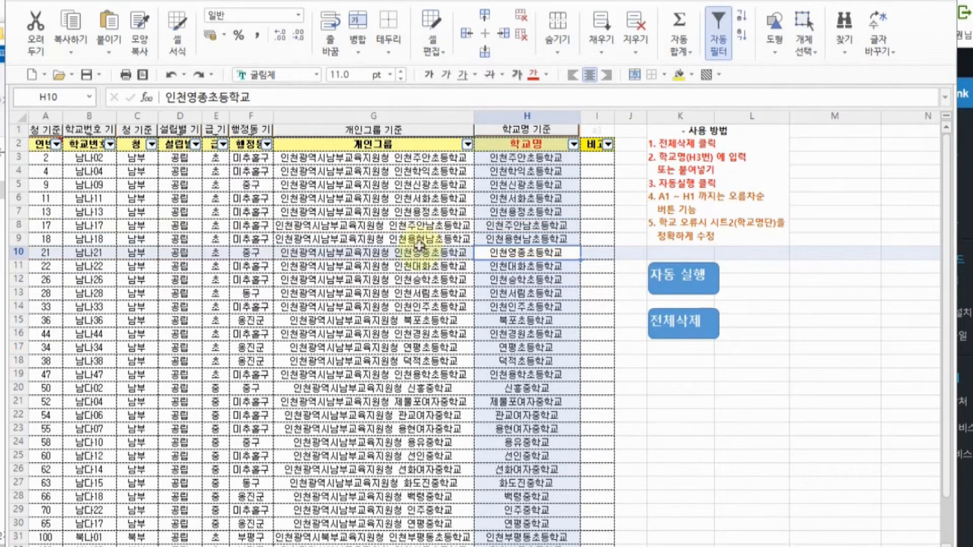
# Step: Duplicate 북포초등학교 from H15 into H16 and run 자동 실행 to test how repeated schools are handled
pyautogui.click(527, 320)
pyautogui.hotkey('ctrl', 'c')
pyautogui.click(527, 334)
pyautogui.hotkey('ctrl', 'v')
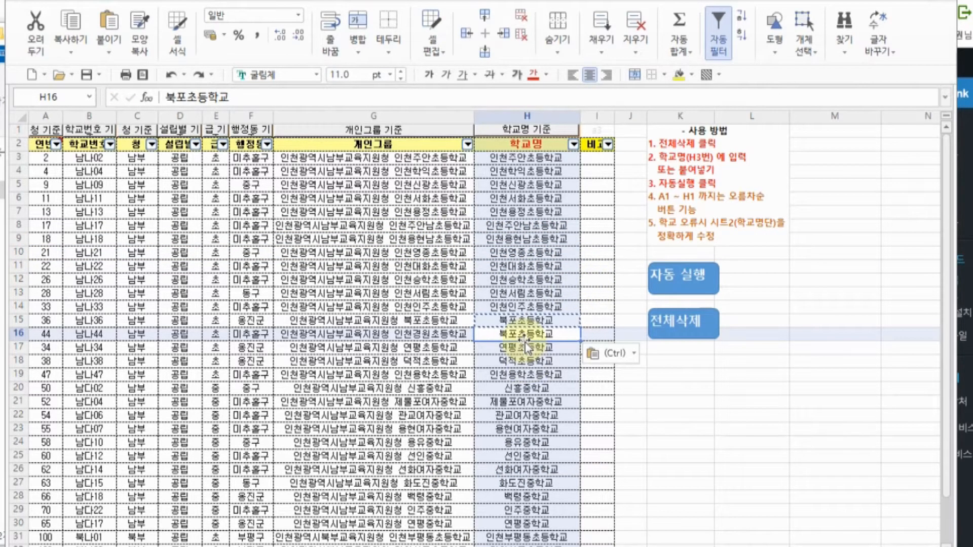
pyautogui.click(523, 358)
pyautogui.press('Escape')
pyautogui.click(677, 290)
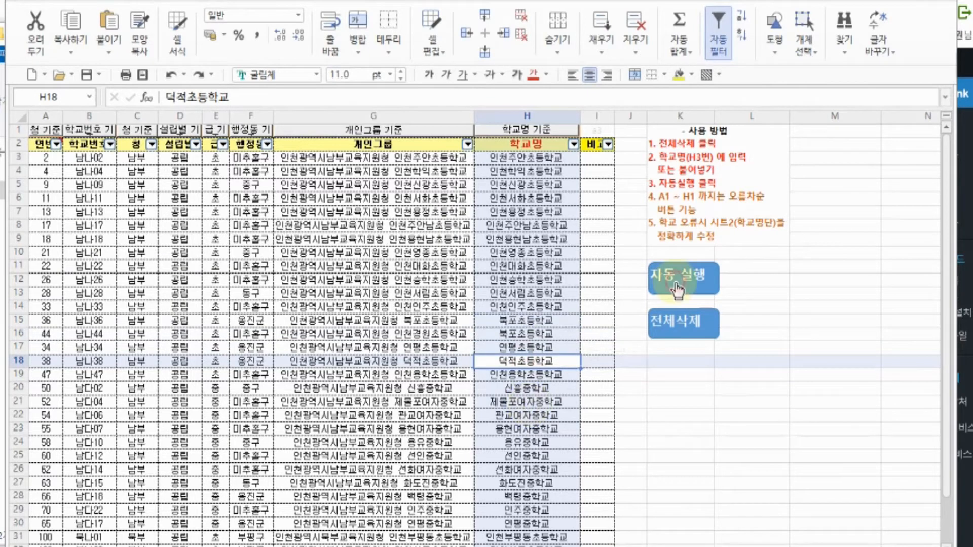
# Step: Examine the duplicated 북포초등학교 entries in H15 and H16, and restore 인천경원초등학교 in H16
pyautogui.moveTo(517, 322); pyautogui.dragTo(515, 335)
pyautogui.click(516, 333)
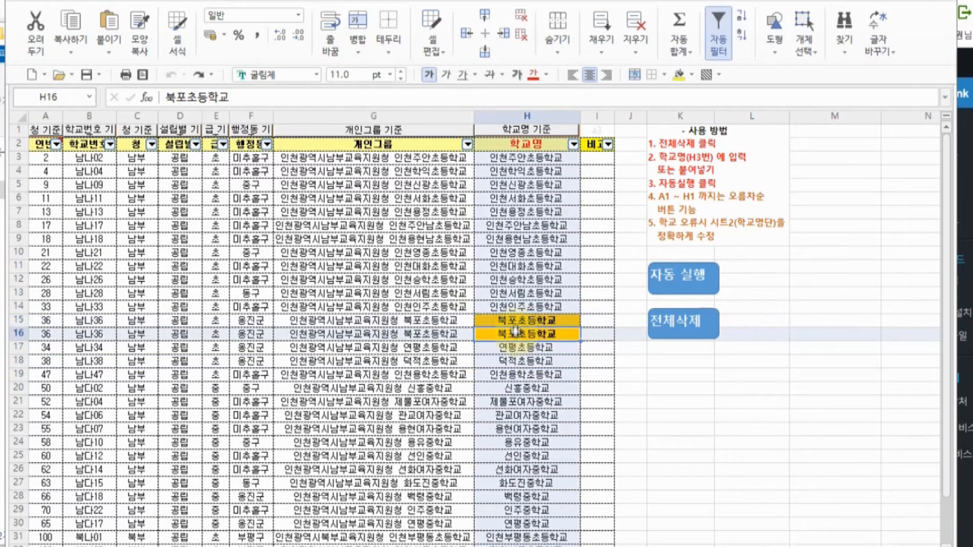
pyautogui.click(518, 323)
pyautogui.click(517, 334)
pyautogui.click(518, 322)
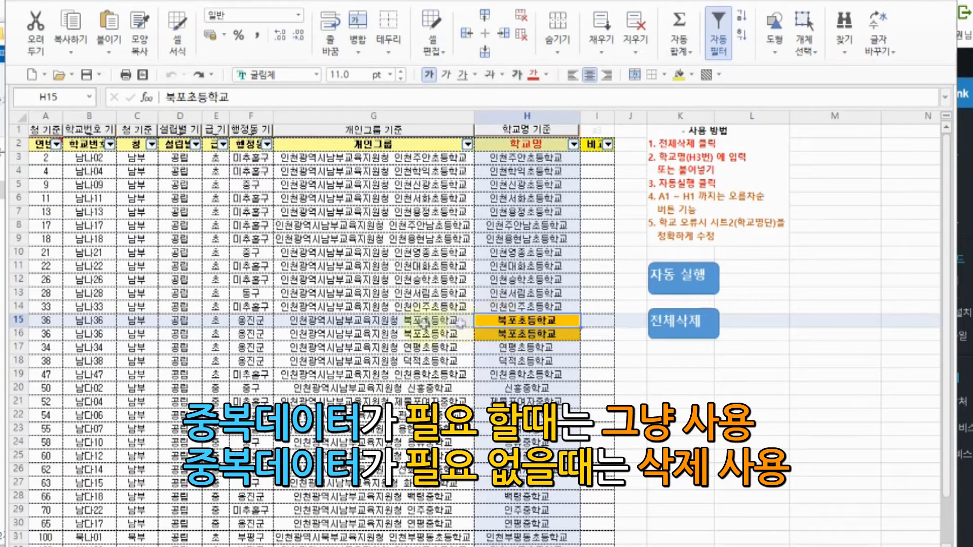
pyautogui.click(500, 334)
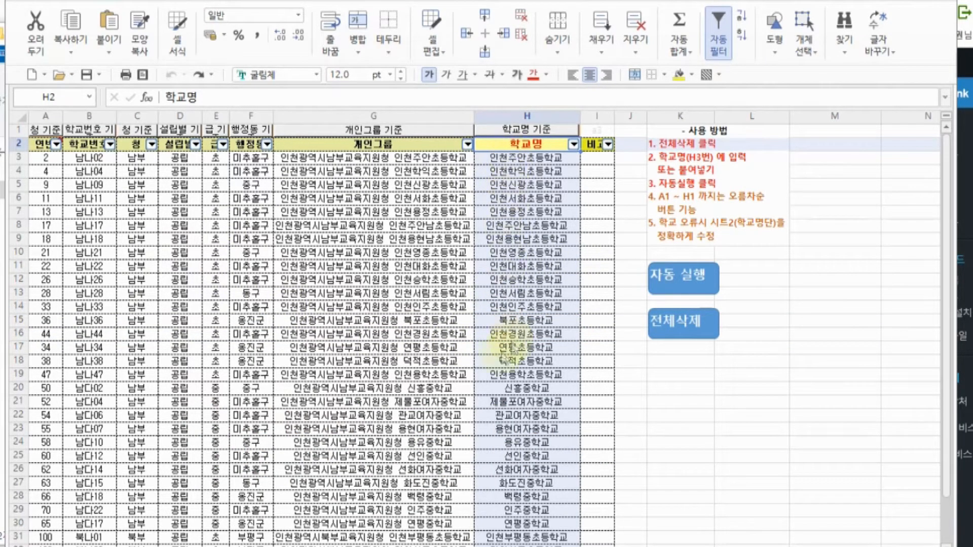
# Step: Review the school list sheet, return to the input sheet and look through the 개인그룹 column starting at G3
pyautogui.click(173, 546)
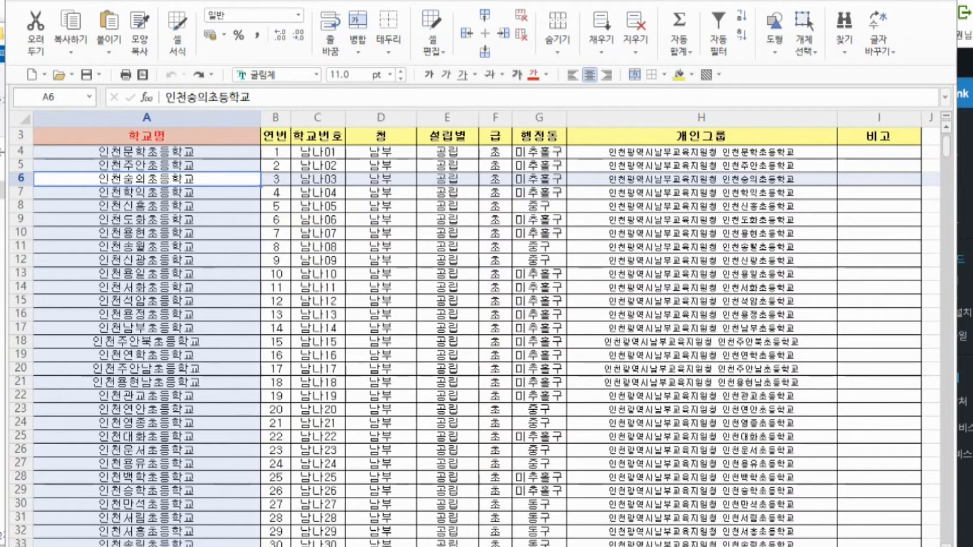
pyautogui.click(109, 546)
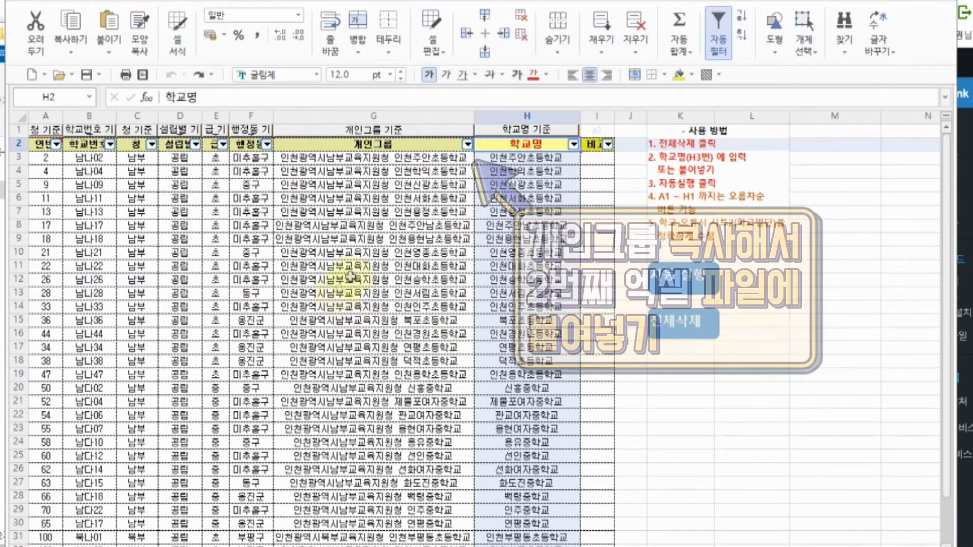
pyautogui.click(411, 160)
pyautogui.scroll(-1, 352, 229)
pyautogui.scroll(-5, 352, 229)
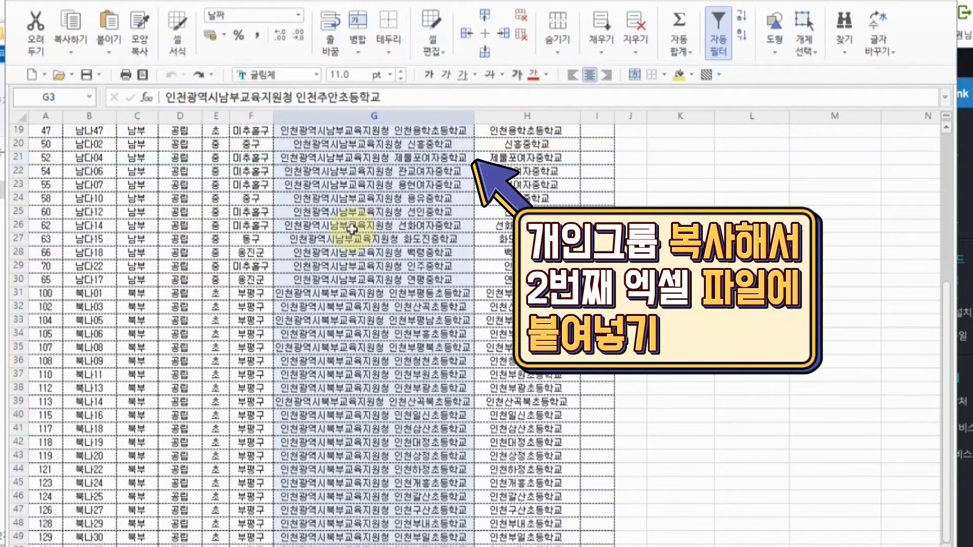
# Step: Open the "02-개인수신그룹관리(업로드자료)" workbook from the 0_aaa_200903 folder and look over its recipient group table
pyautogui.hotkey('alt', 'Tab')
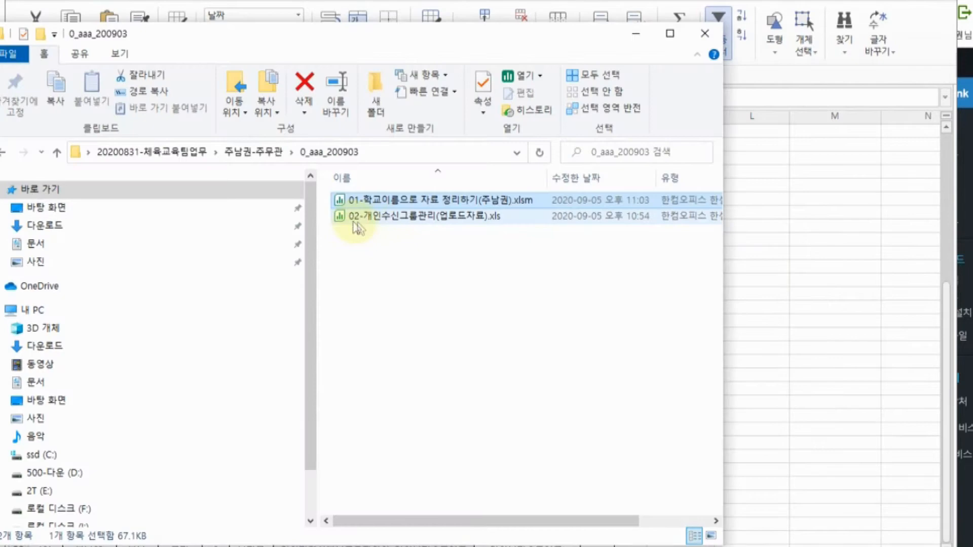
pyautogui.click(382, 221)
pyautogui.doubleClick(382, 221)
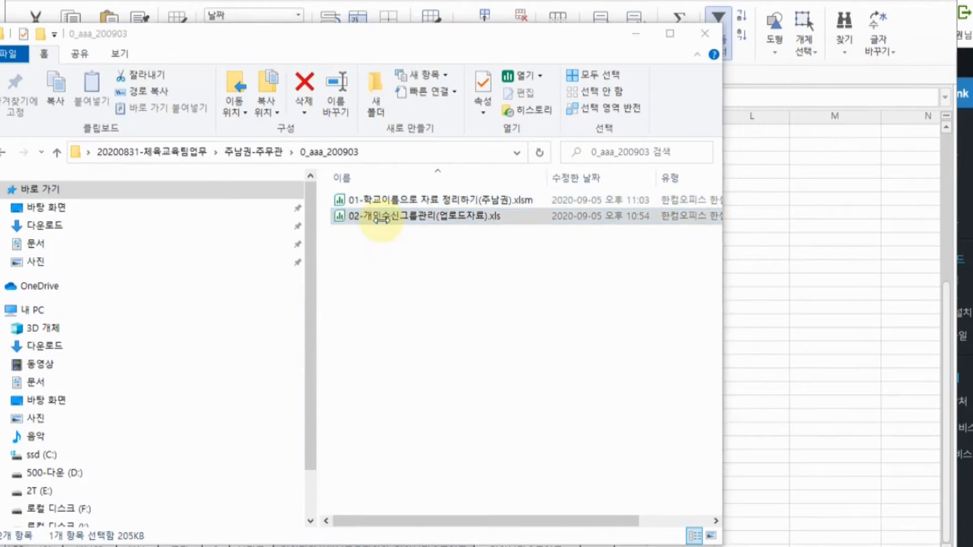
pyautogui.click(448, 336)
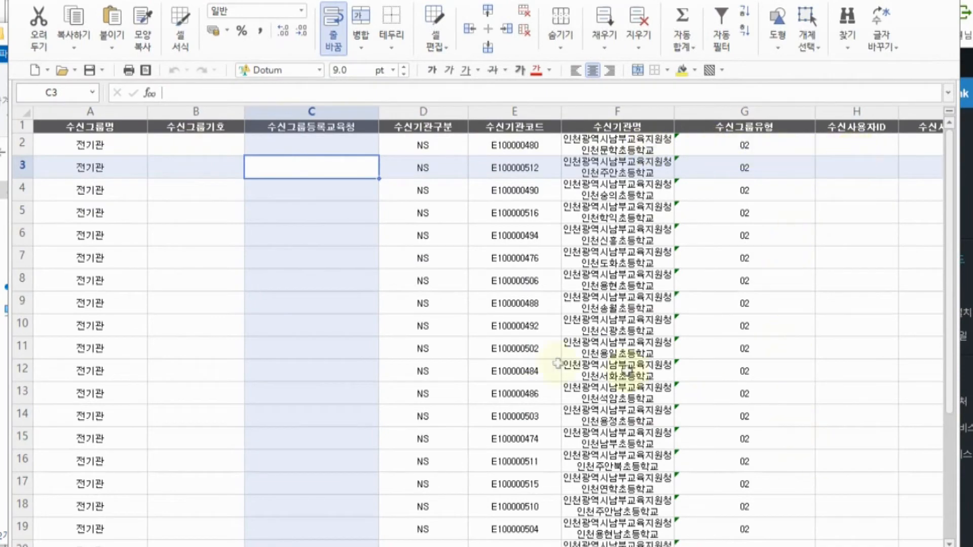
pyautogui.scroll(-1, 395, 315)
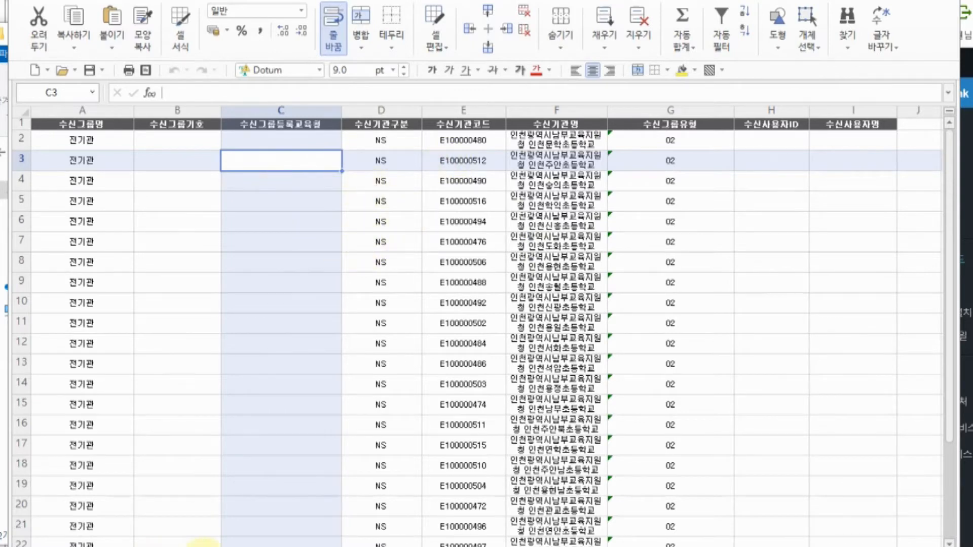
# Step: Clear the upload workbook's input sheet and paste the 개인그룹 names from the school-name workbook's G3 downward, starting at A1
pyautogui.click(202, 546)
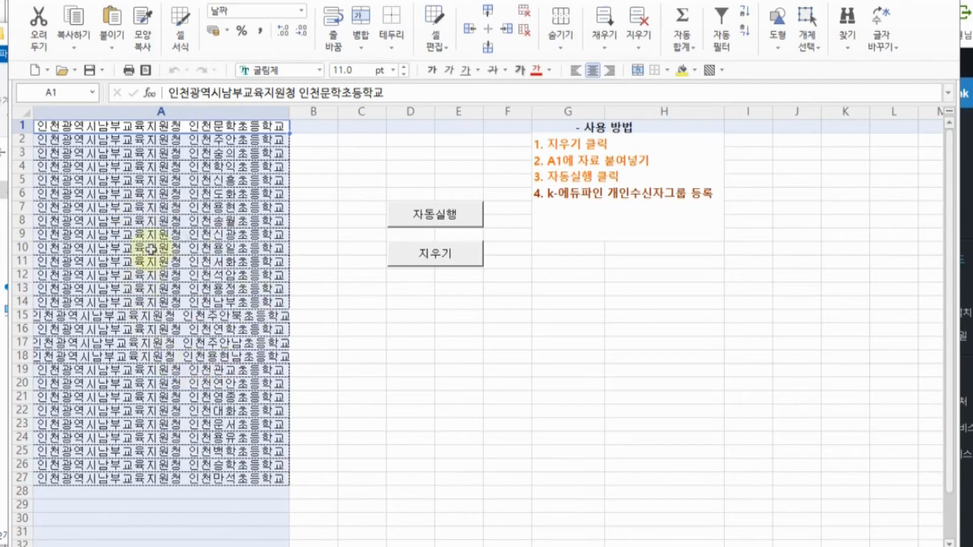
pyautogui.click(436, 258)
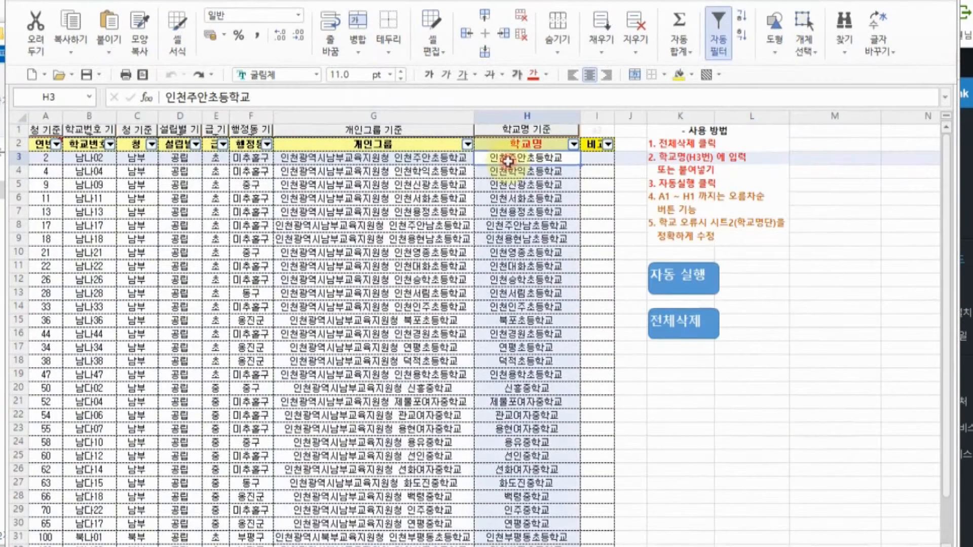
pyautogui.click(431, 158)
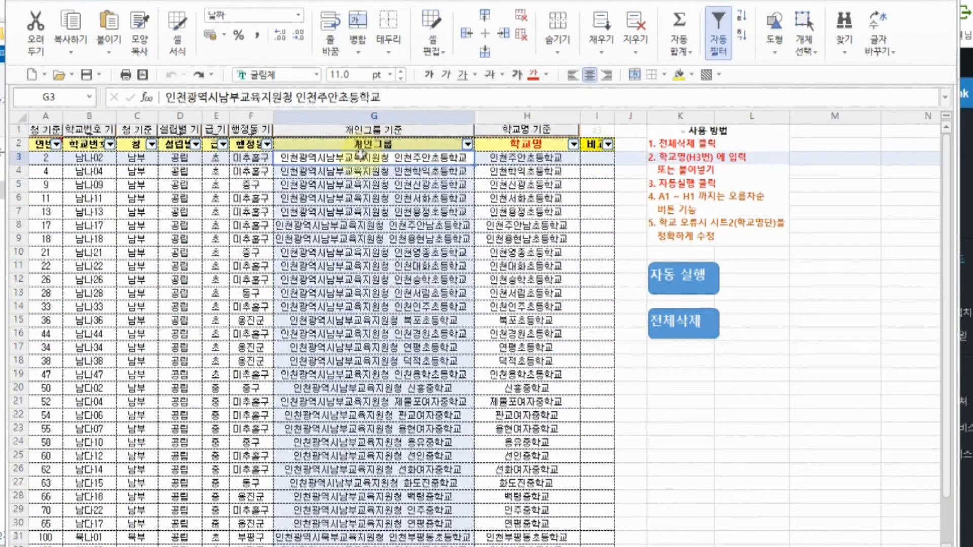
pyautogui.scroll(-15, 405, 324)
pyautogui.scroll(-20, 405, 326)
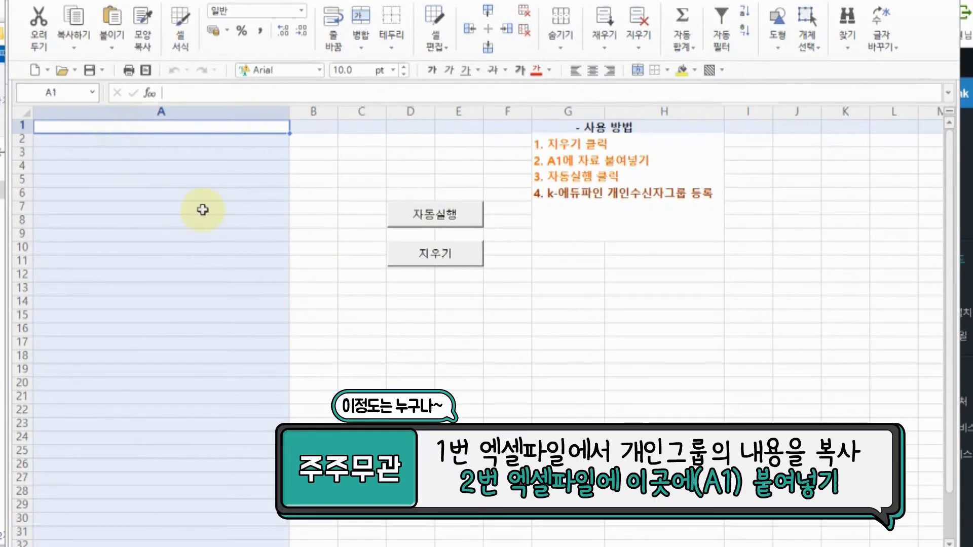
pyautogui.hotkey('ctrl', 'v')
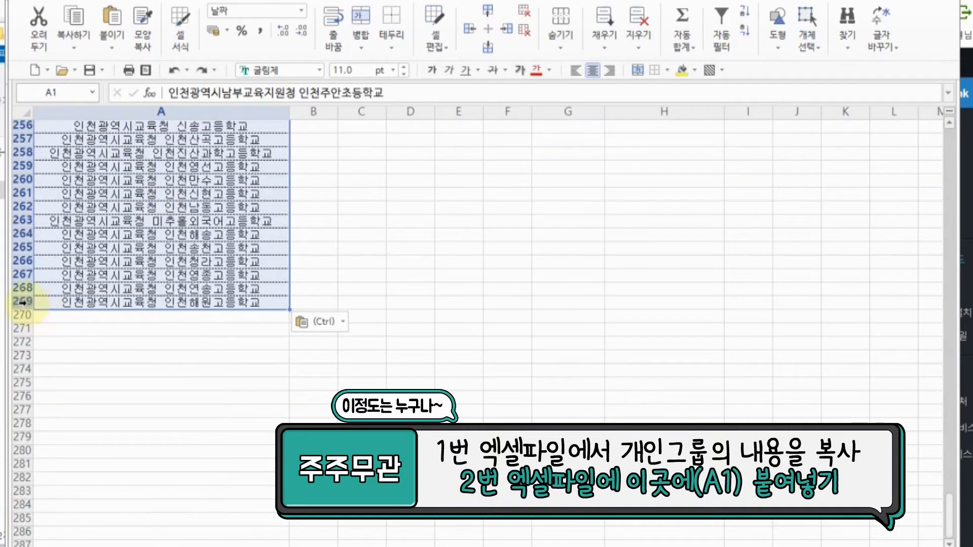
pyautogui.scroll(20, 85, 300)
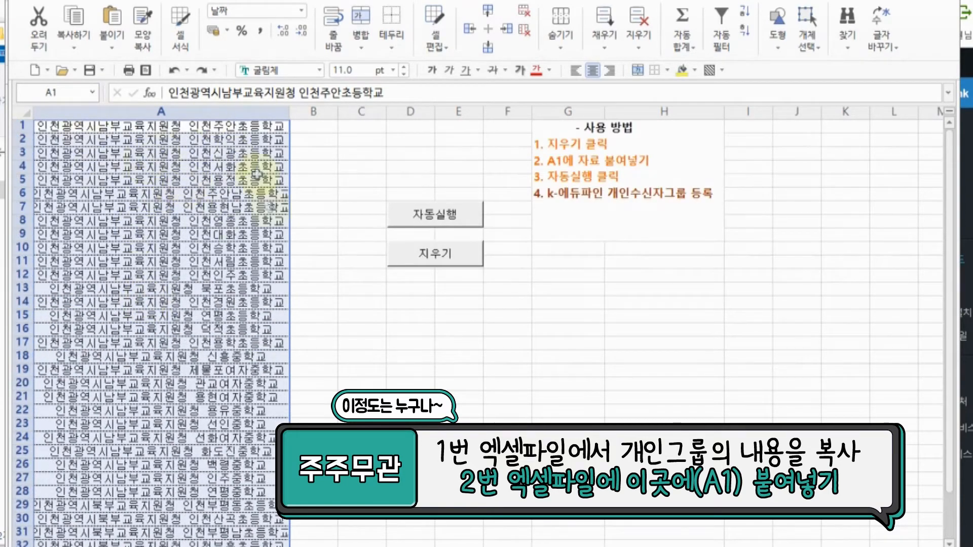
# Step: Run 자동실행 to rebuild the recipient group table from the pasted names, check its last rows, and save the upload workbook
pyautogui.click(416, 217)
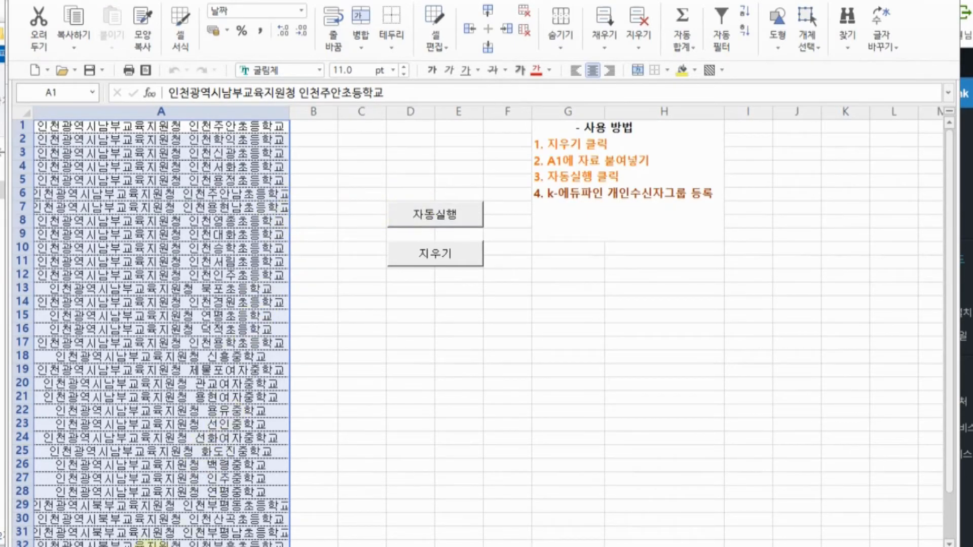
pyautogui.click(140, 546)
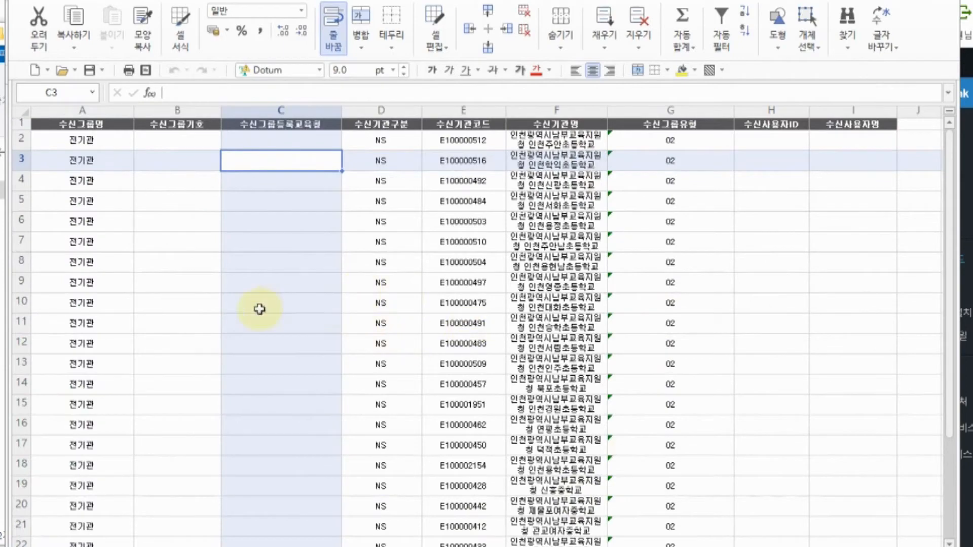
pyautogui.scroll(-9, 258, 309)
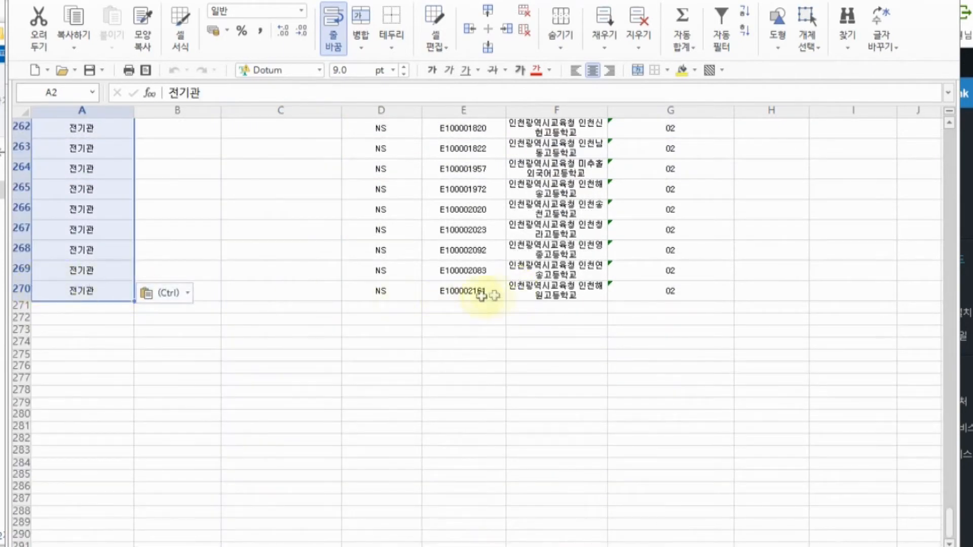
pyautogui.click(550, 288)
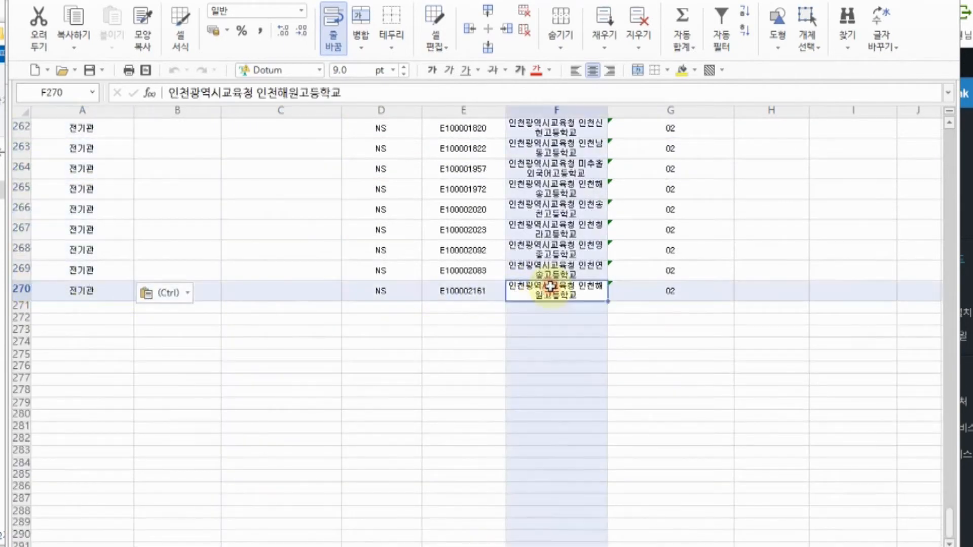
pyautogui.click(397, 255)
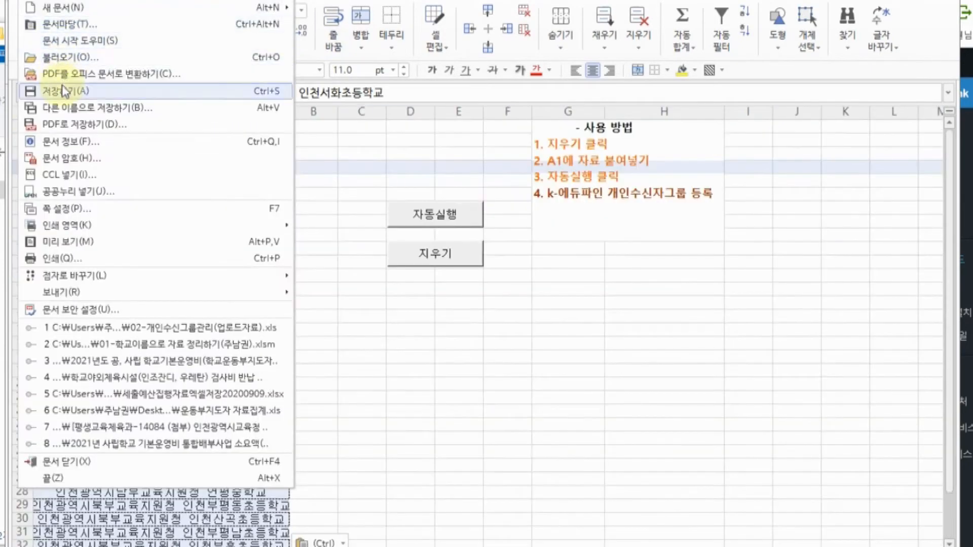
pyautogui.click(63, 92)
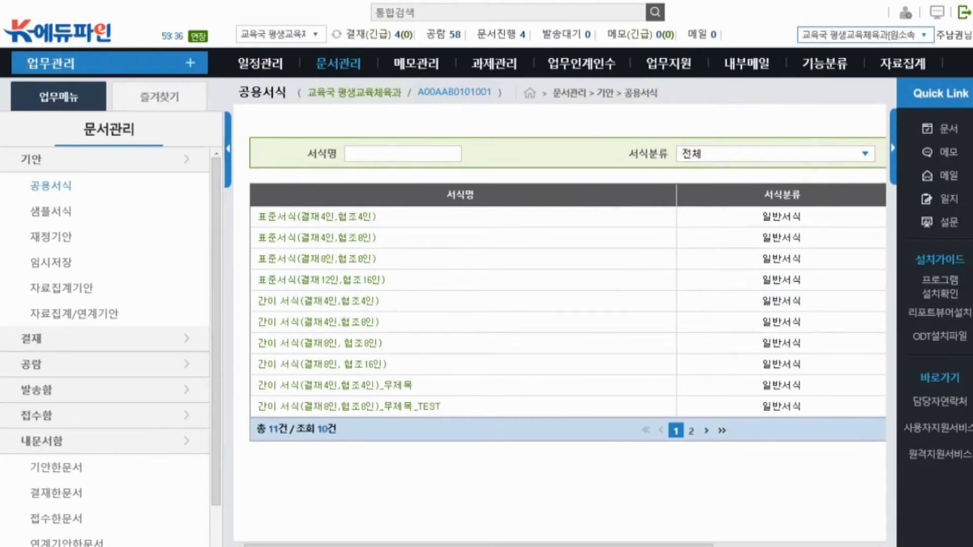
# Step: Switch to K-에듀파인 and bulk-register "02-개인수신그룹관리(업로드자료).xls" from the desktop in 개인수신그룹관리
pyautogui.click(906, 20)
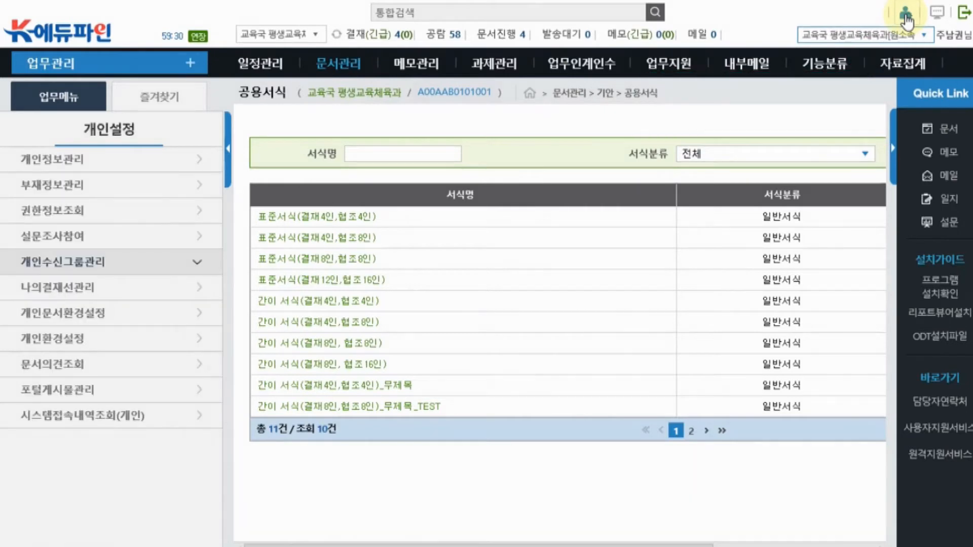
pyautogui.click(69, 272)
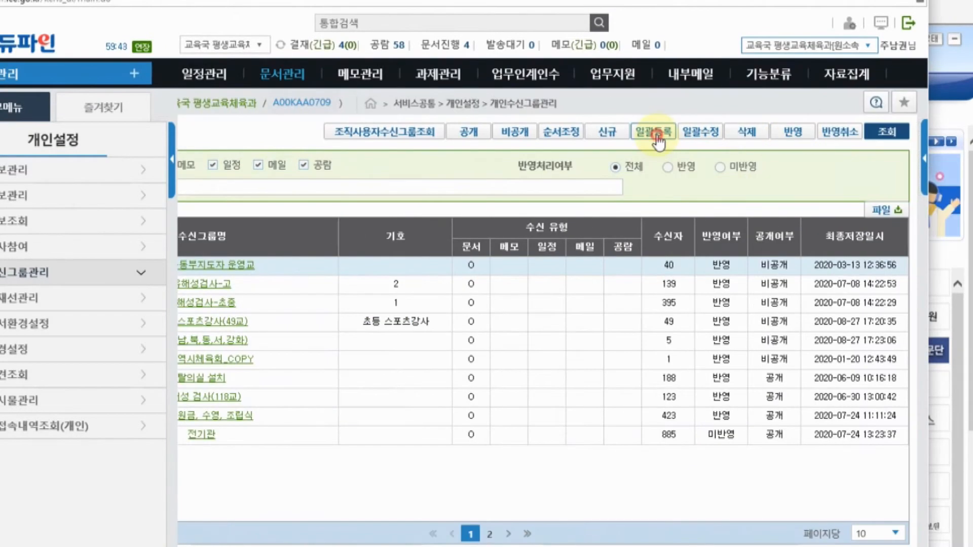
pyautogui.click(656, 135)
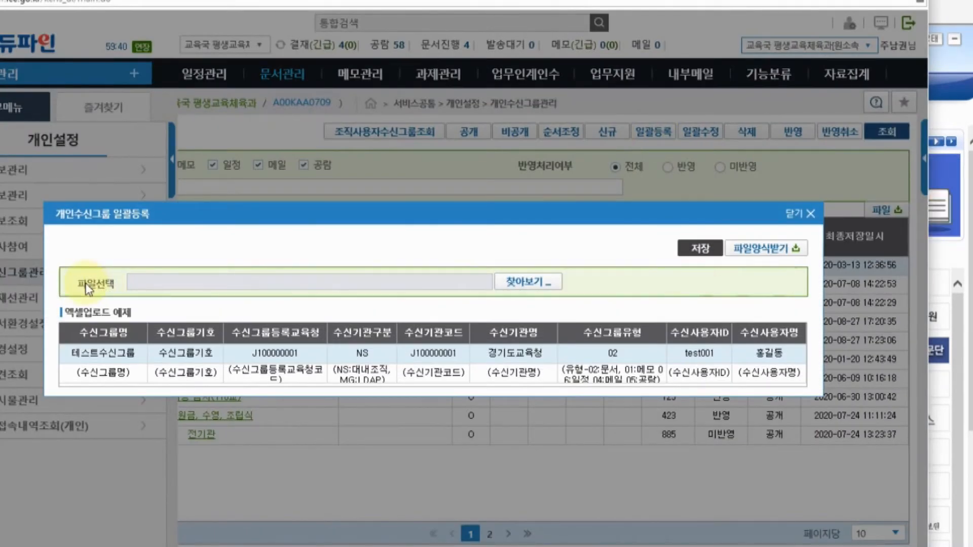
pyautogui.click(527, 281)
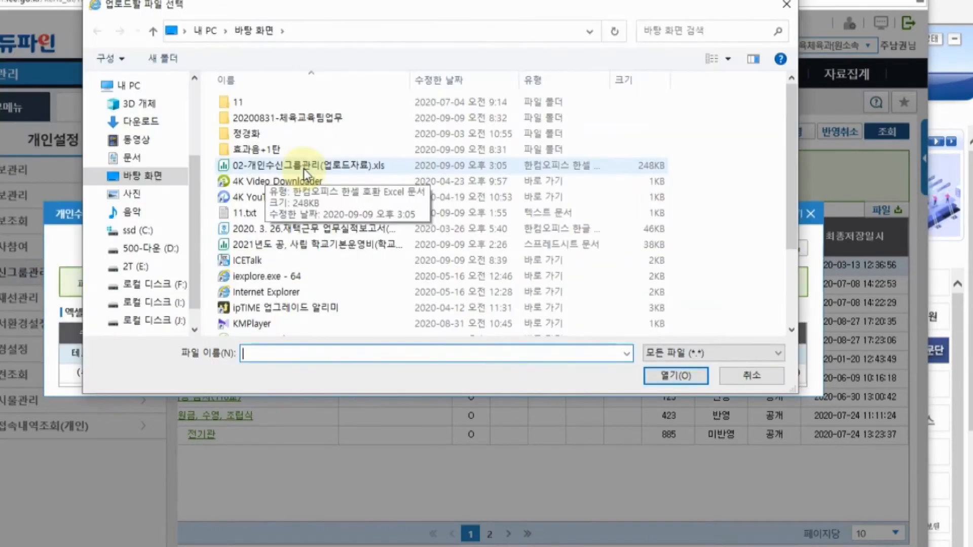
pyautogui.doubleClick(274, 165)
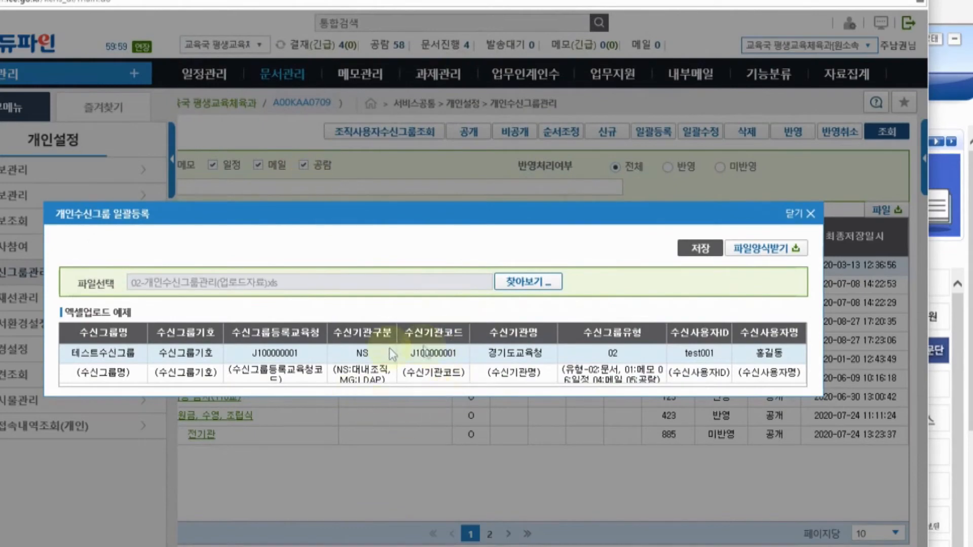
pyautogui.click(700, 259)
pyautogui.click(415, 352)
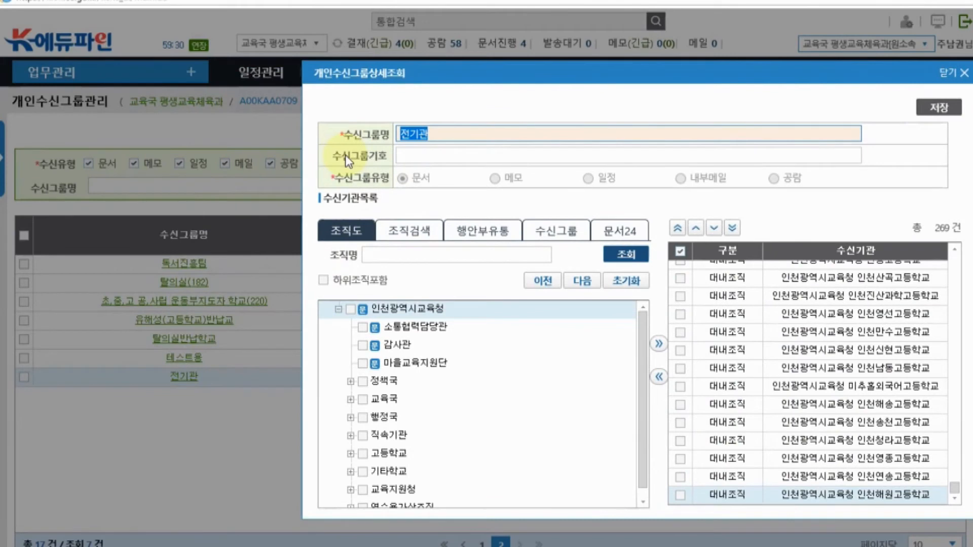
# Step: Rename the uploaded 전기관 recipient group to 인천광역시교육청(테스트용) and save it
pyautogui.write('dlsp')
pyautogui.press('BackSpace')
pyautogui.press('BackSpace')
pyautogui.press('BackSpace')
pyautogui.press('BackSpace')
pyautogui.write('ㅇㅁ인')
pyautogui.press('BackSpace')
pyautogui.press('BackSpace')
pyautogui.press('BackSpace')
pyautogui.press('BackSpace')
pyautogui.press('BackSpace')
pyautogui.write('인천광역시교육청')
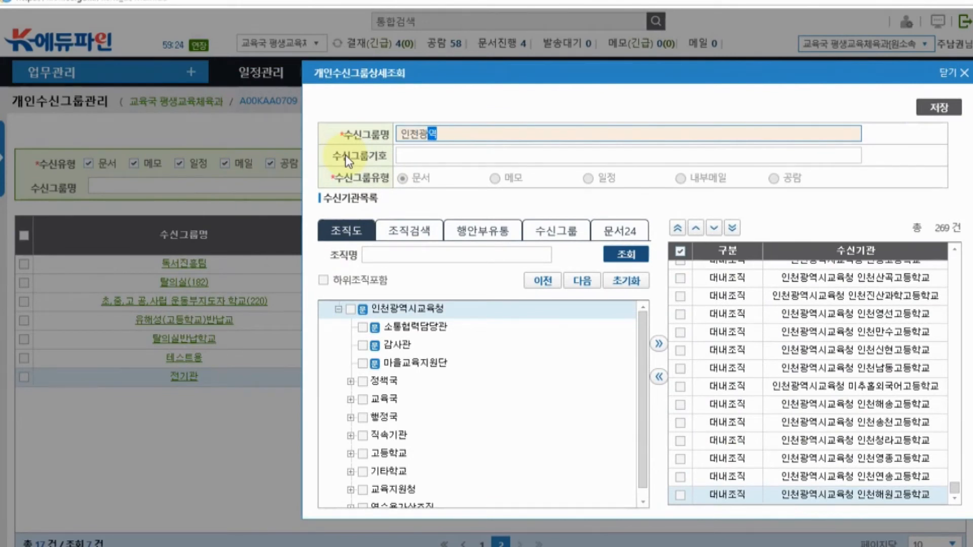
pyautogui.write('(테스트용)')
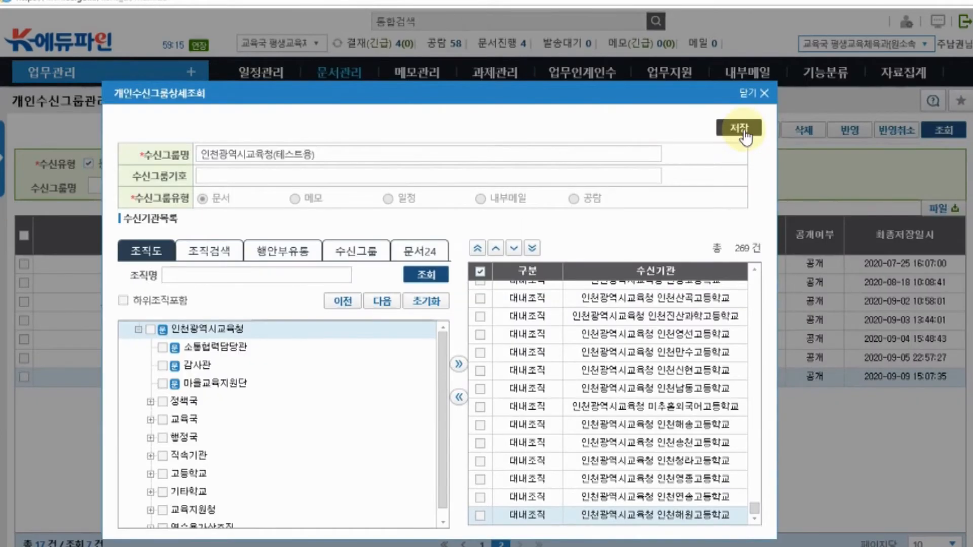
pyautogui.click(745, 136)
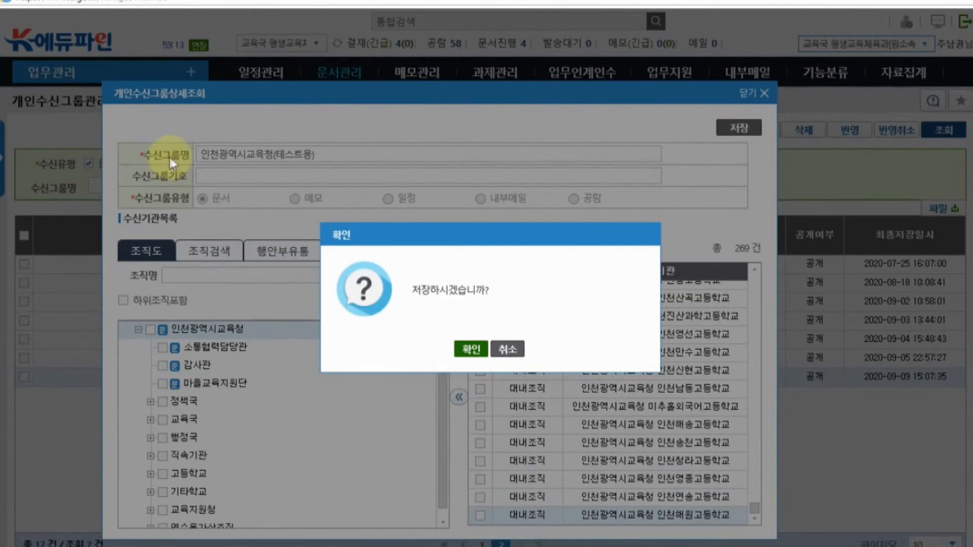
pyautogui.click(468, 348)
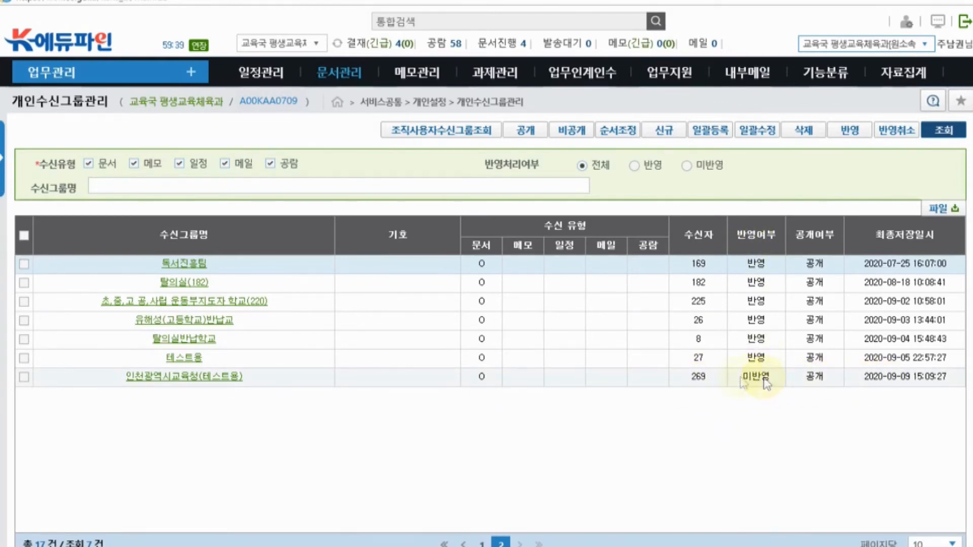
# Step: Apply 반영 to the 인천광역시교육청(테스트용) recipient group
pyautogui.click(23, 377)
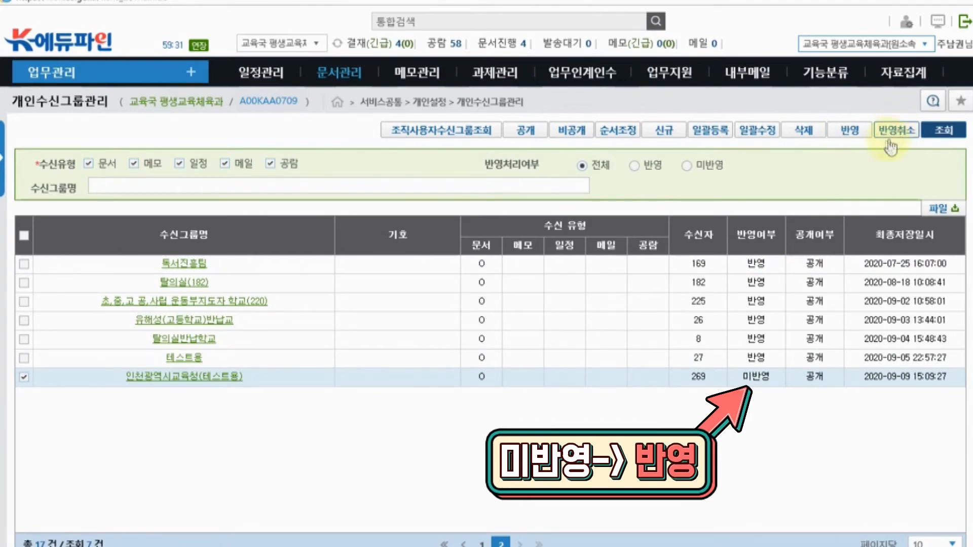
pyautogui.click(850, 130)
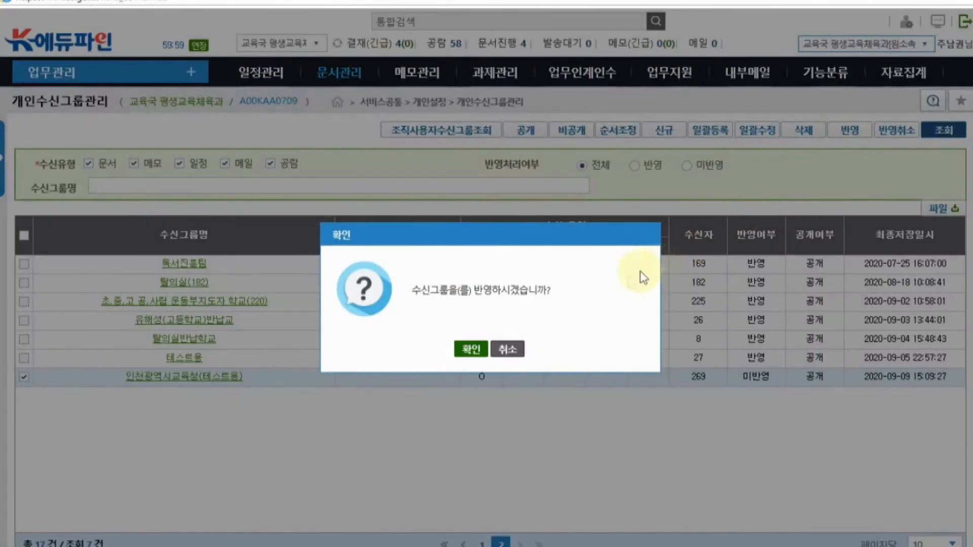
pyautogui.click(465, 343)
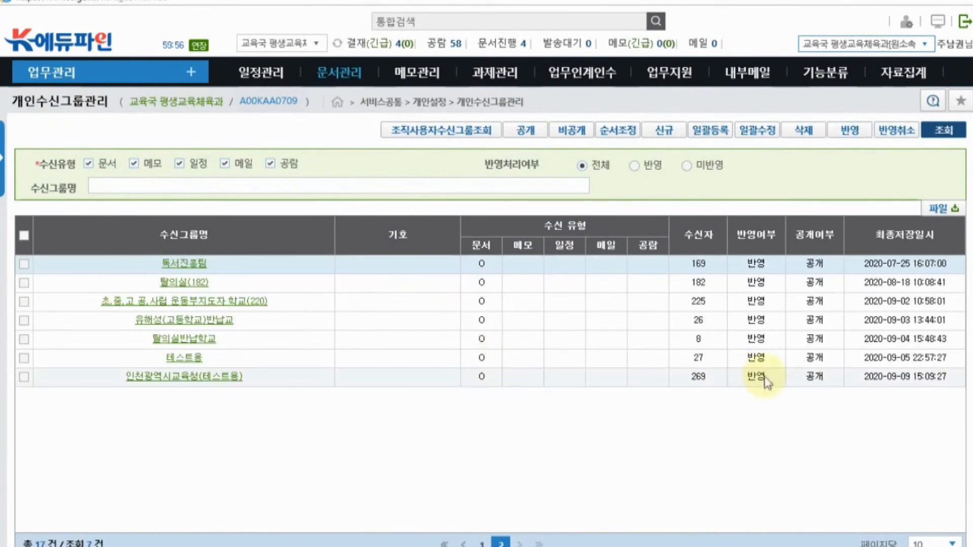
# Step: Start a draft from the 표준 서식(결재4인,협조4인) shared form and open its recipient designation
pyautogui.hotkey('alt', 'Tab')
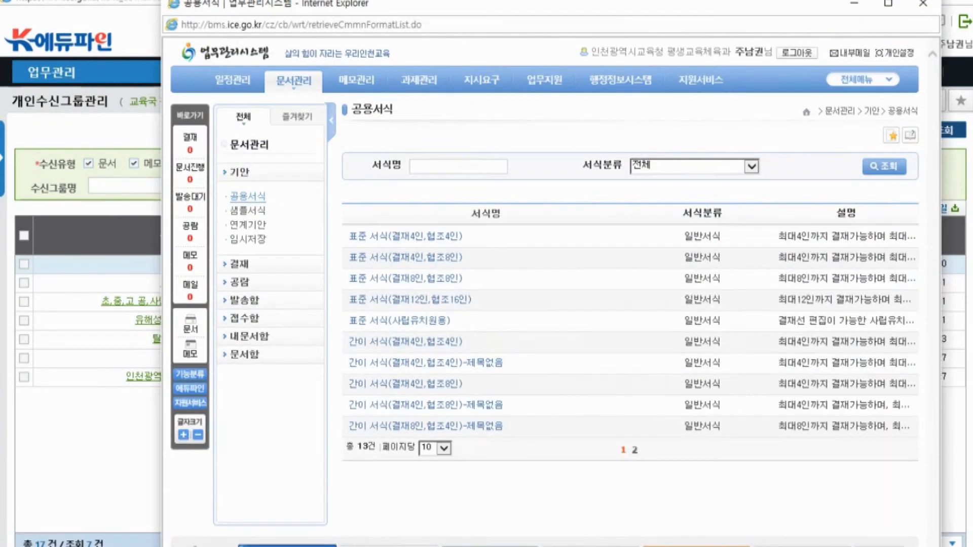
pyautogui.click(403, 237)
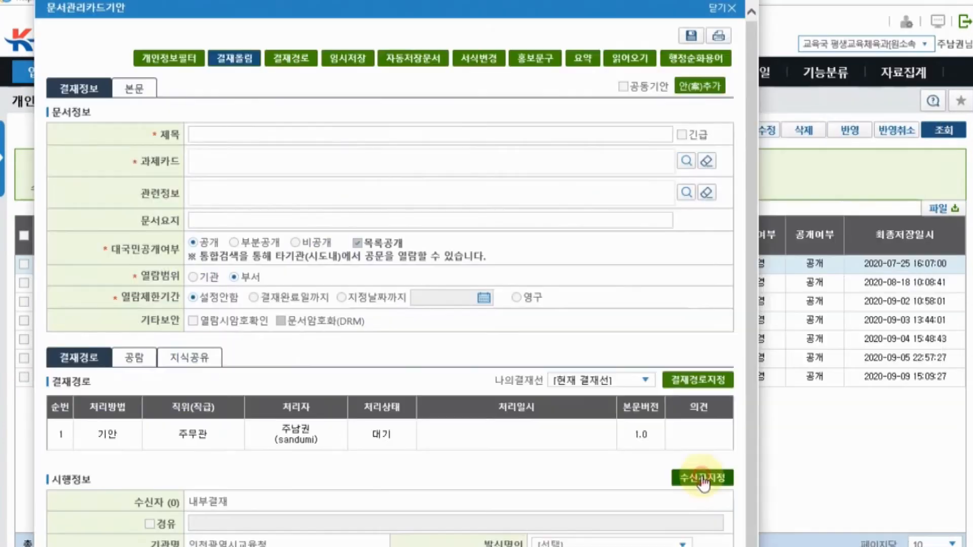
pyautogui.click(702, 479)
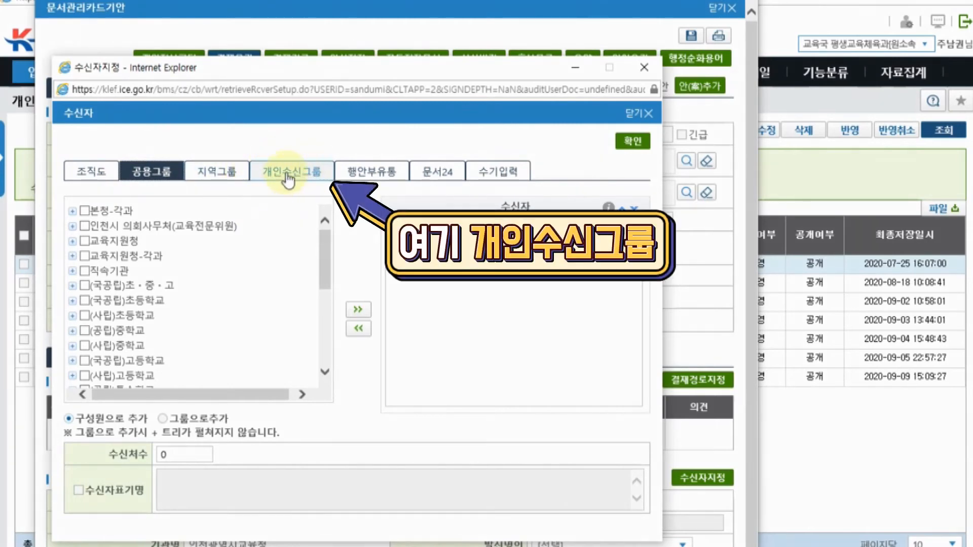
# Step: Add the members of the personal group 인천광역시교육청(테스트용) as recipients, with 인천광역시테스트 as the recipient display name
pyautogui.click(304, 165)
pyautogui.scroll(-2, 88, 400)
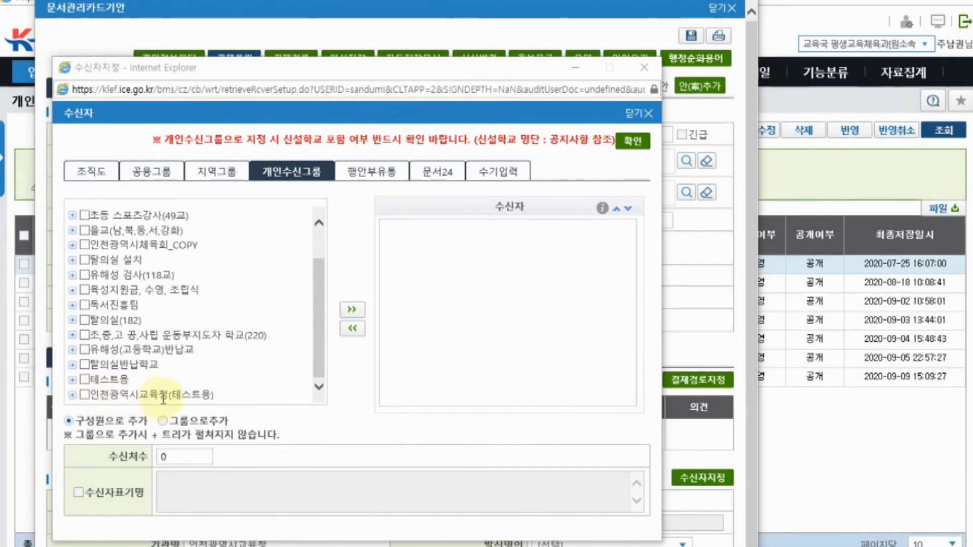
pyautogui.click(85, 396)
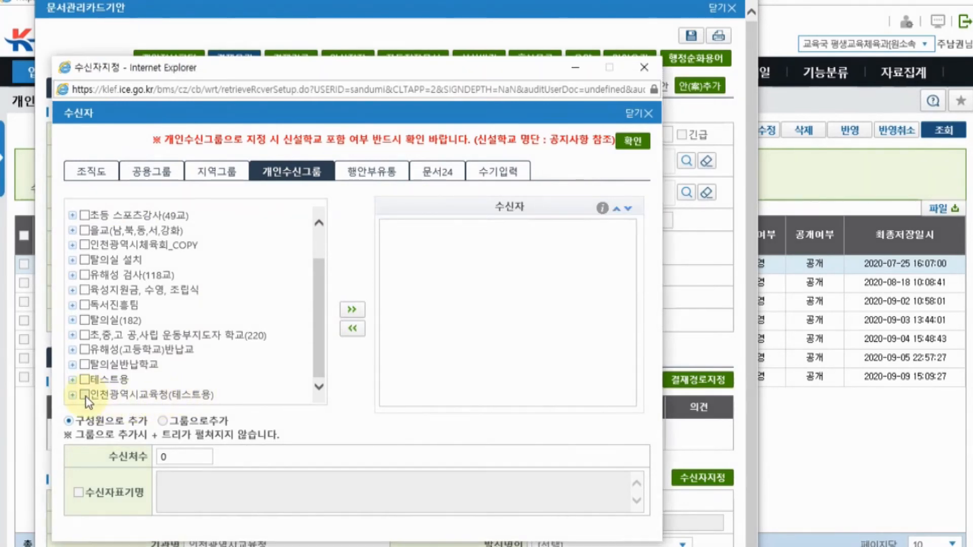
pyautogui.click(352, 310)
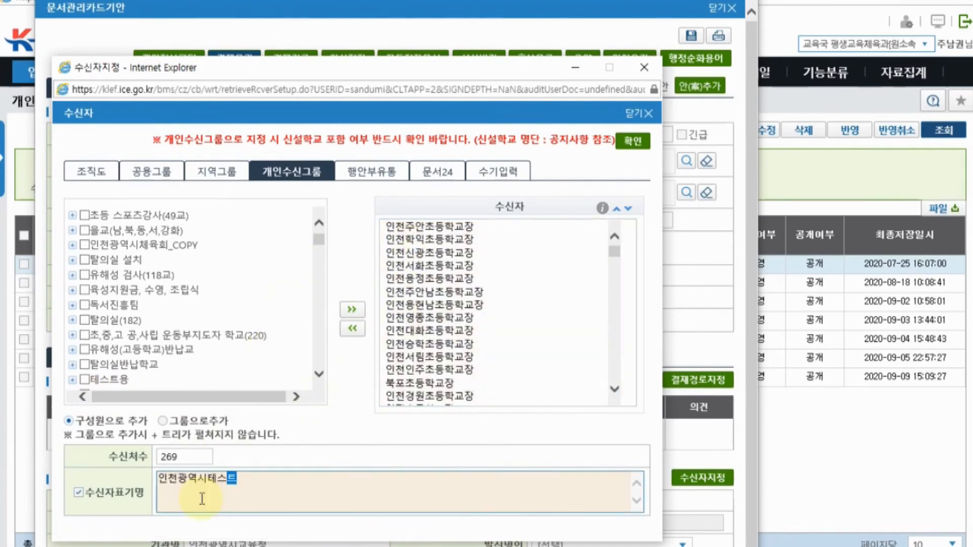
pyautogui.click(637, 146)
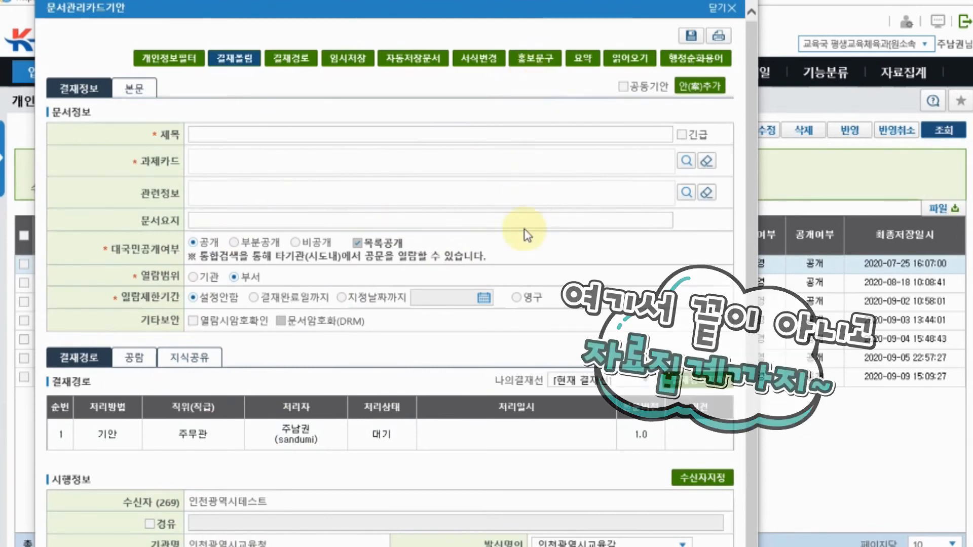
# Step: Return to K-에듀파인's main window and open 집계서식생성 under 자료집계
pyautogui.click(205, 525)
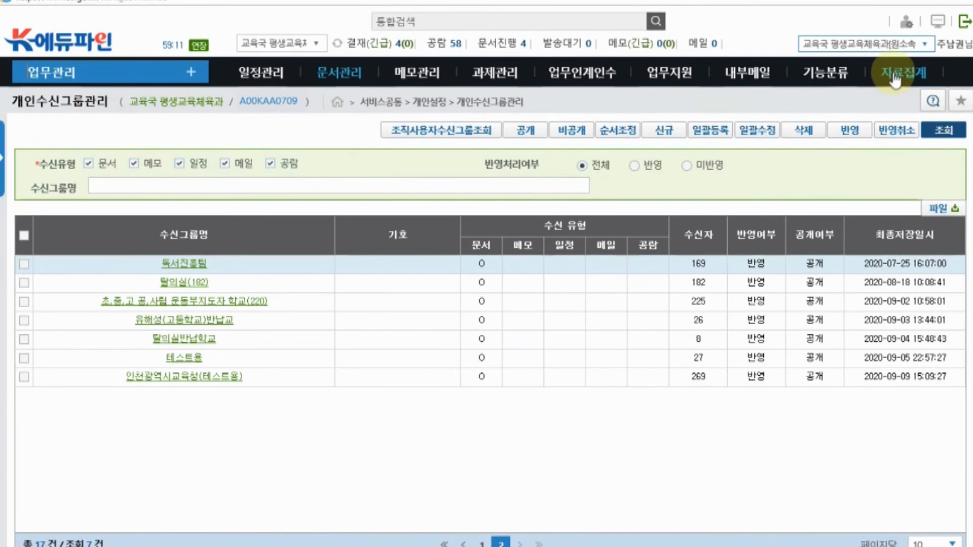
pyautogui.click(895, 80)
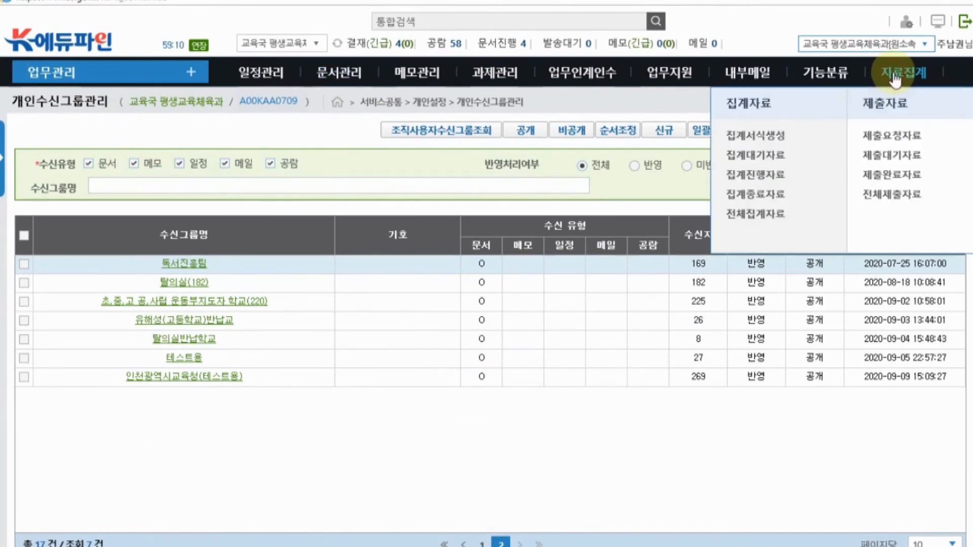
pyautogui.click(757, 138)
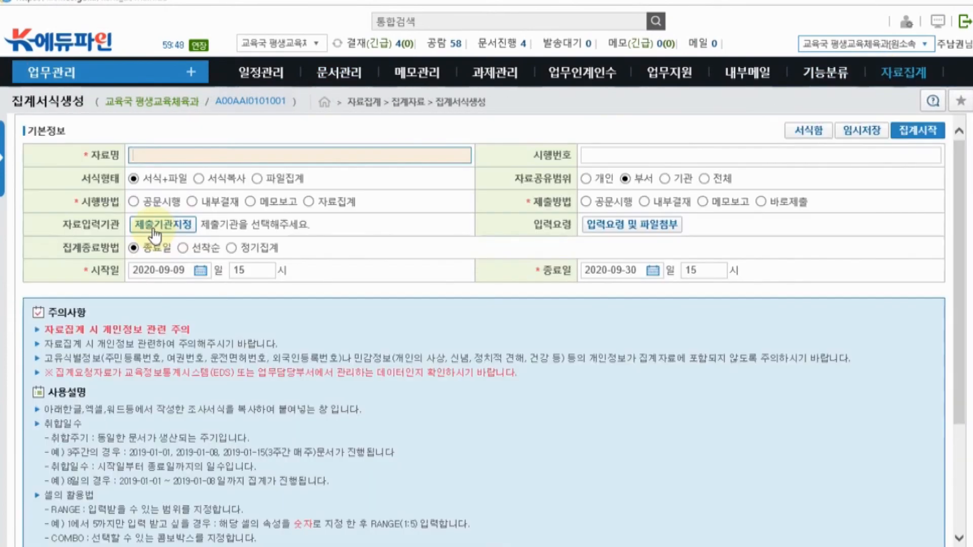
# Step: Designate all members of the personal recipient group 인천광역시교육청(테스트용) as the submitting institutions for the 집계서식생성 form
pyautogui.click(154, 226)
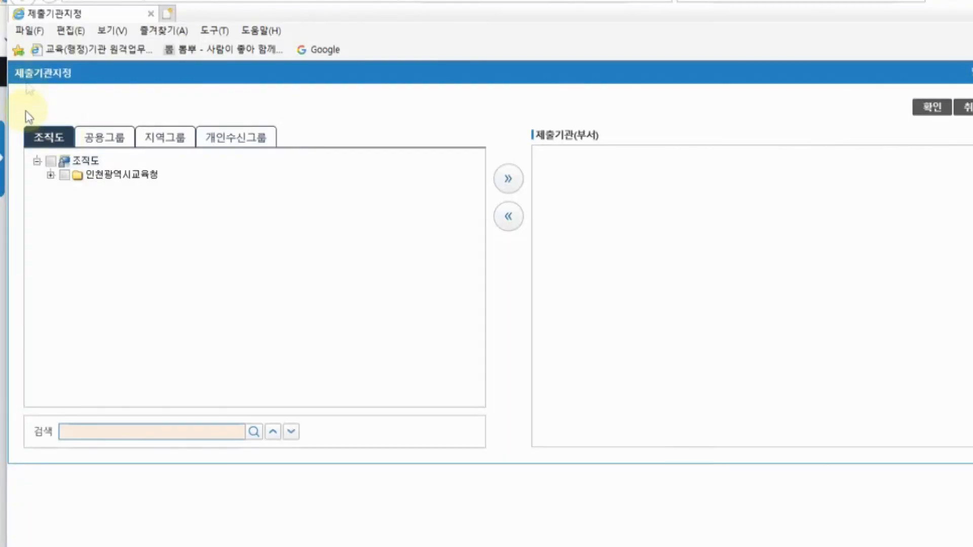
pyautogui.click(246, 147)
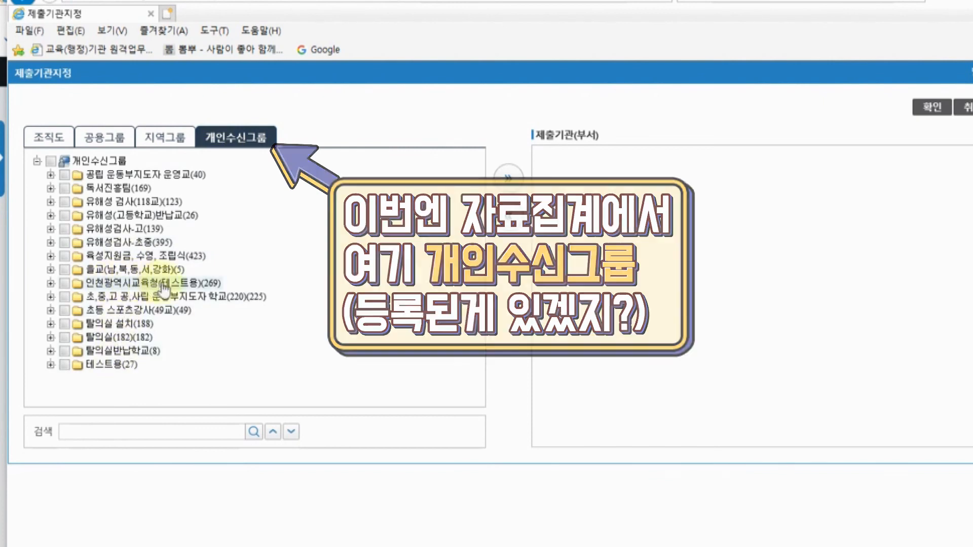
pyautogui.click(65, 283)
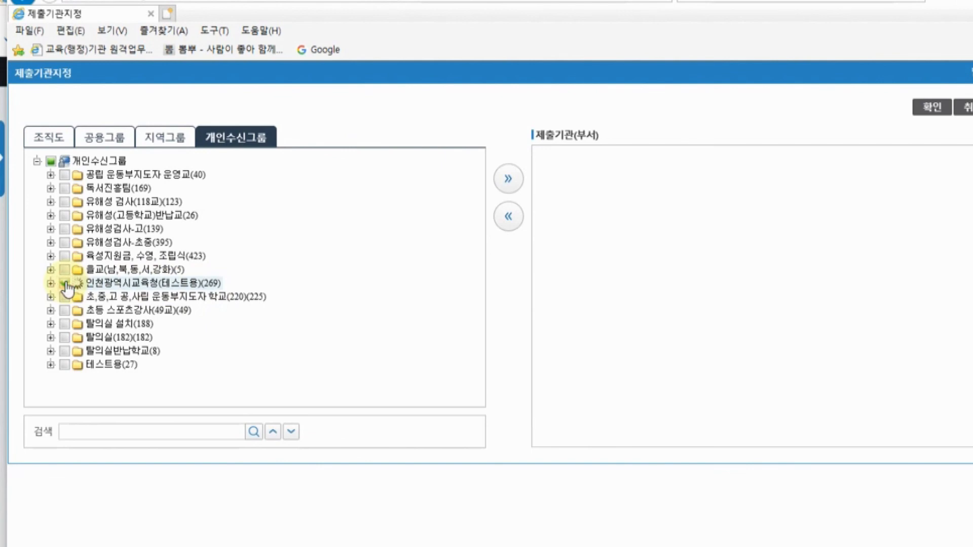
pyautogui.click(508, 178)
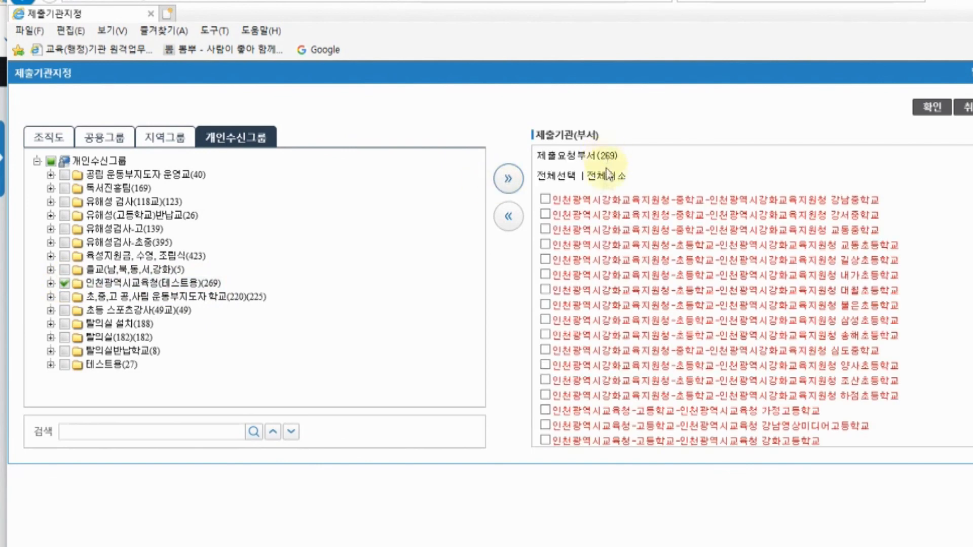
pyautogui.click(929, 108)
pyautogui.press('Return')
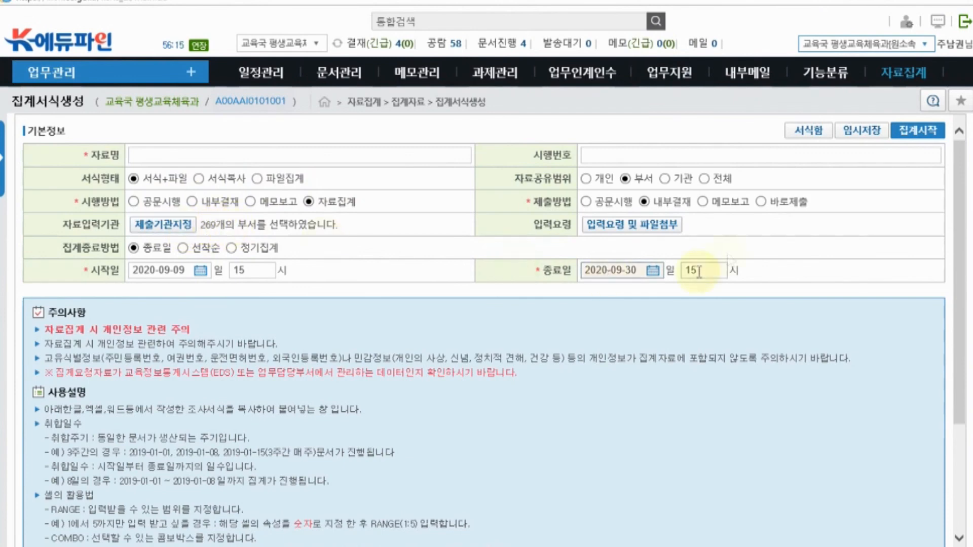
pyautogui.click(907, 81)
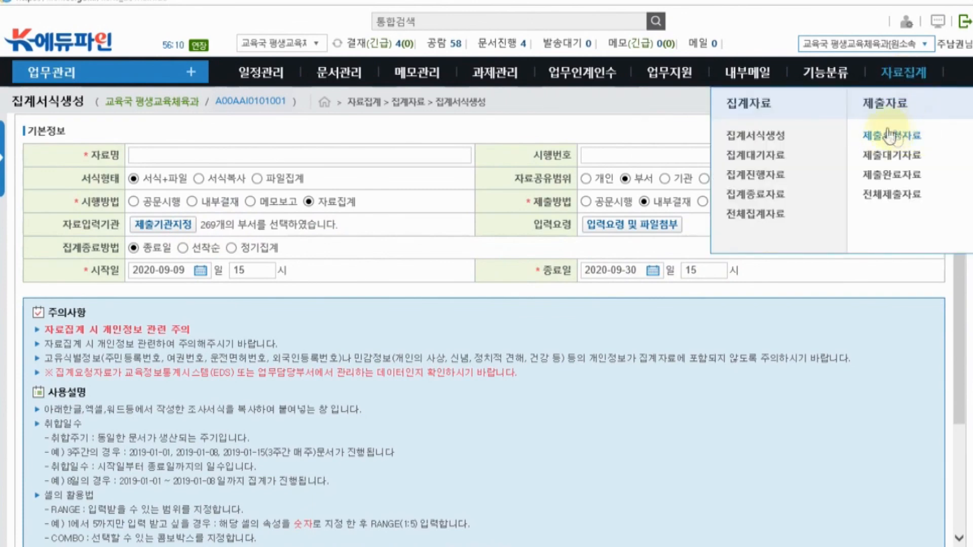